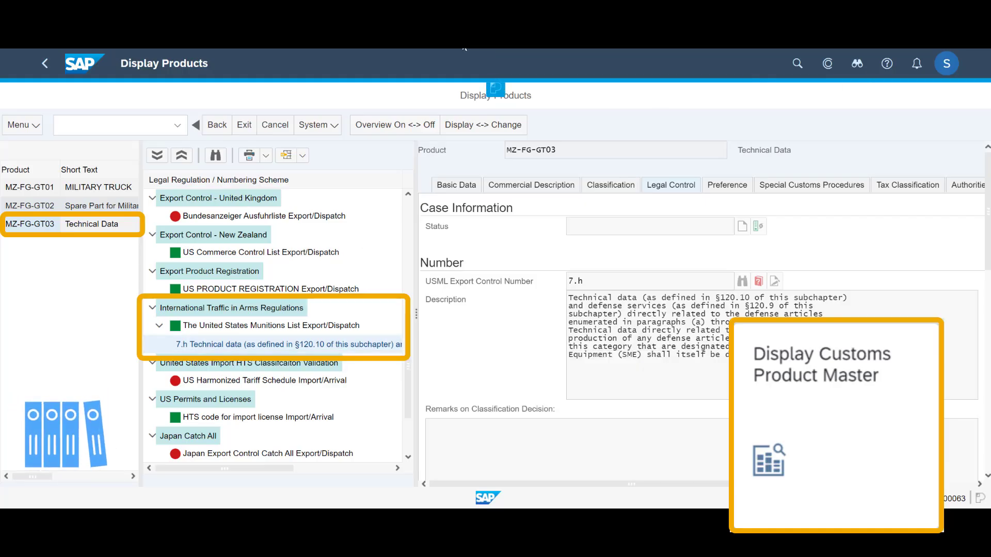
Show the USML 7.g classification of spare part MZ-FG-GT02 and 7.c of military truck MZ-FG-GT01
double_click(44, 205)
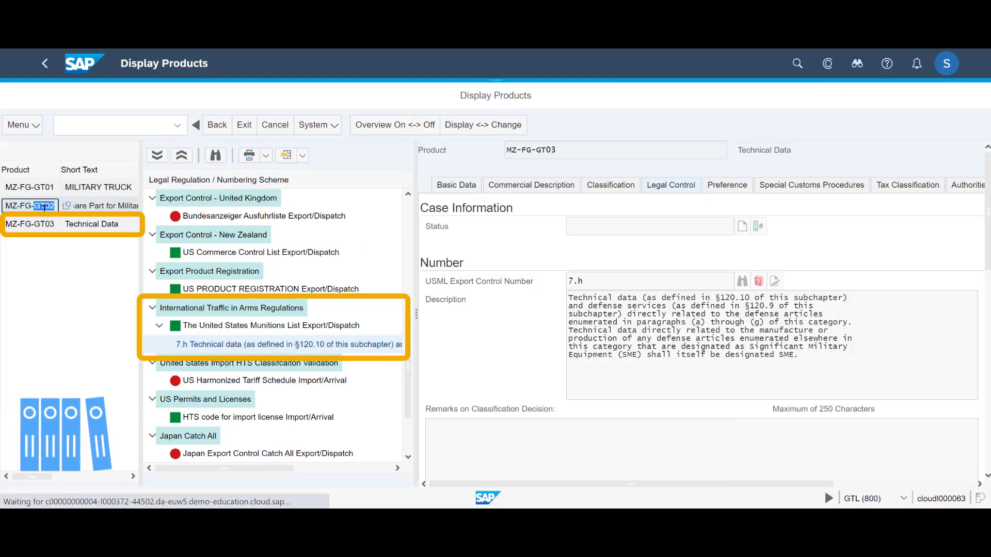
click(249, 344)
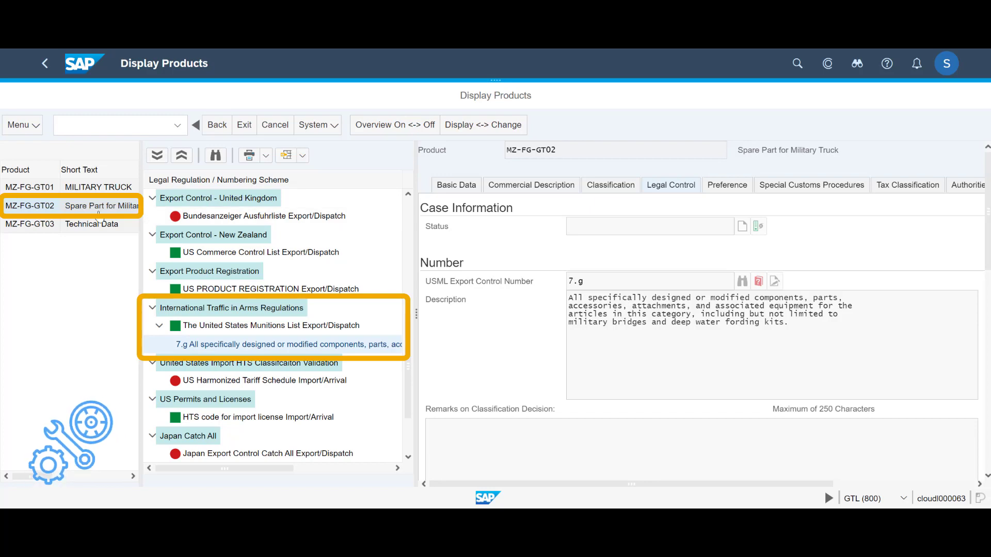
click(98, 187)
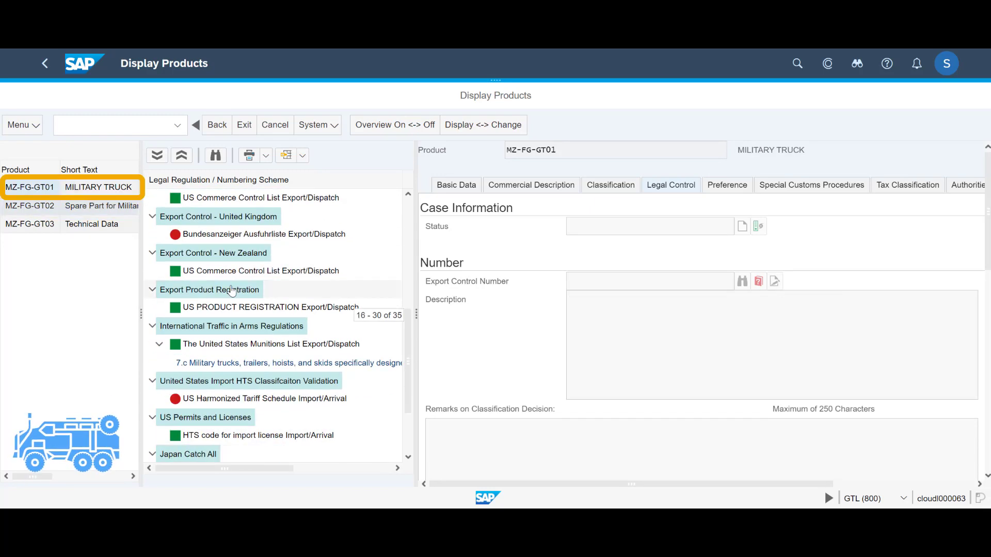
click(233, 363)
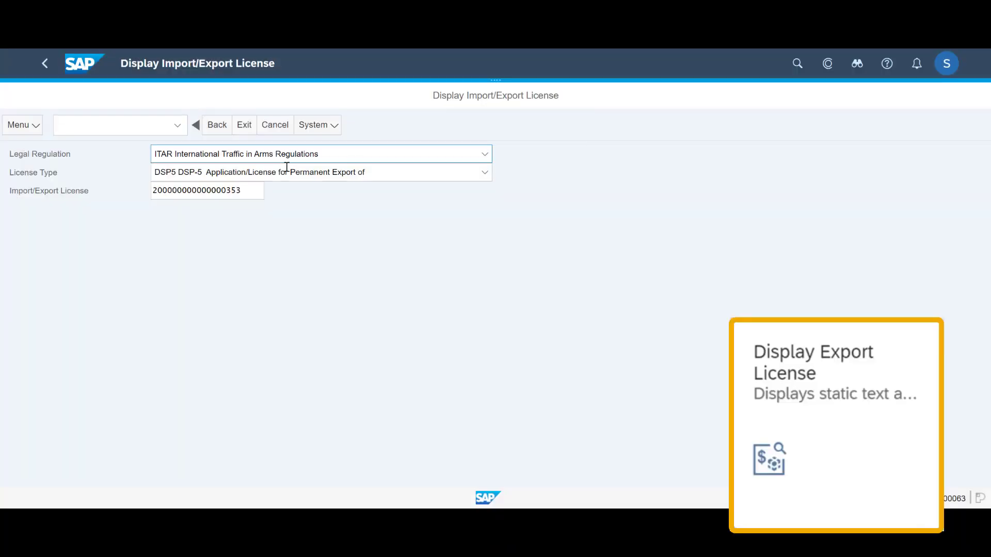
click(263, 187)
key(Return)
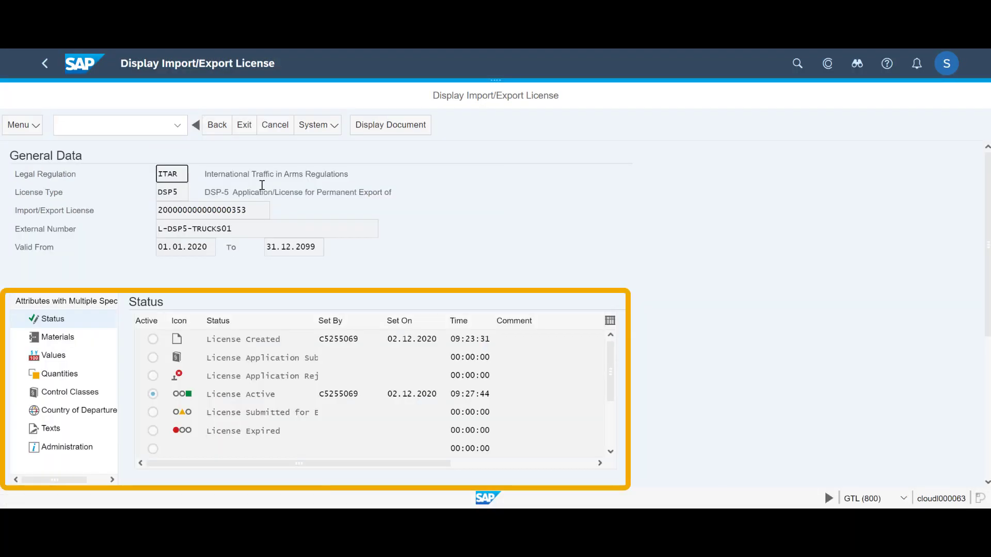
click(63, 339)
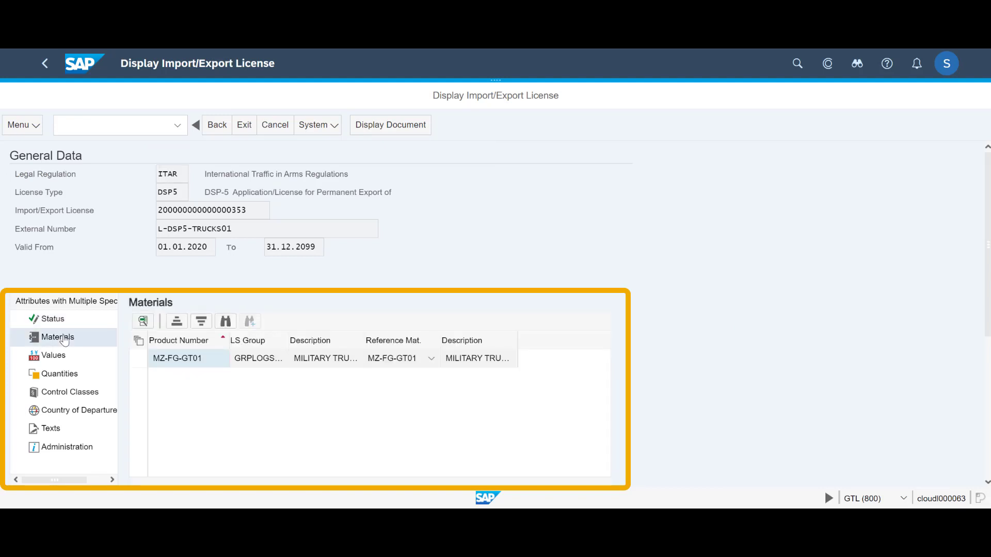
click(67, 353)
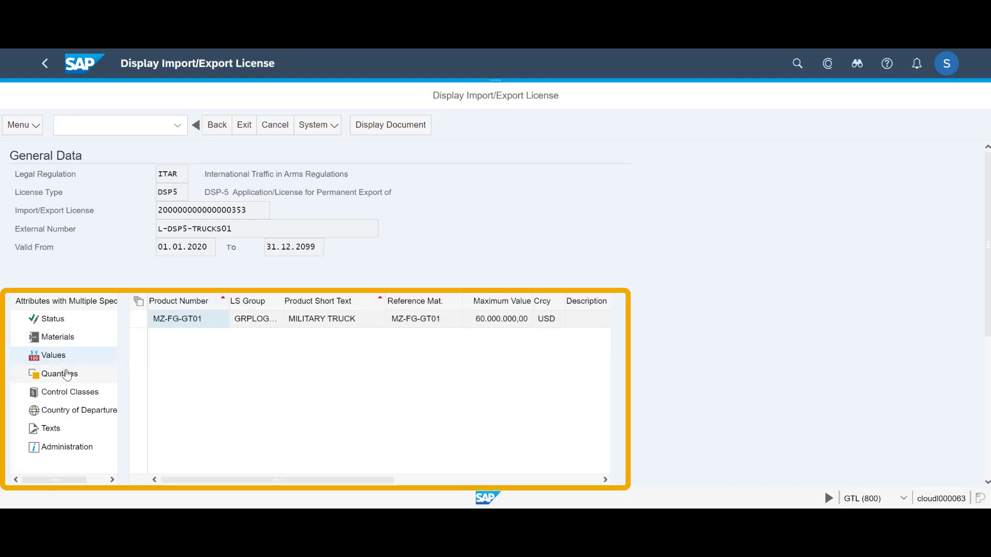
click(67, 375)
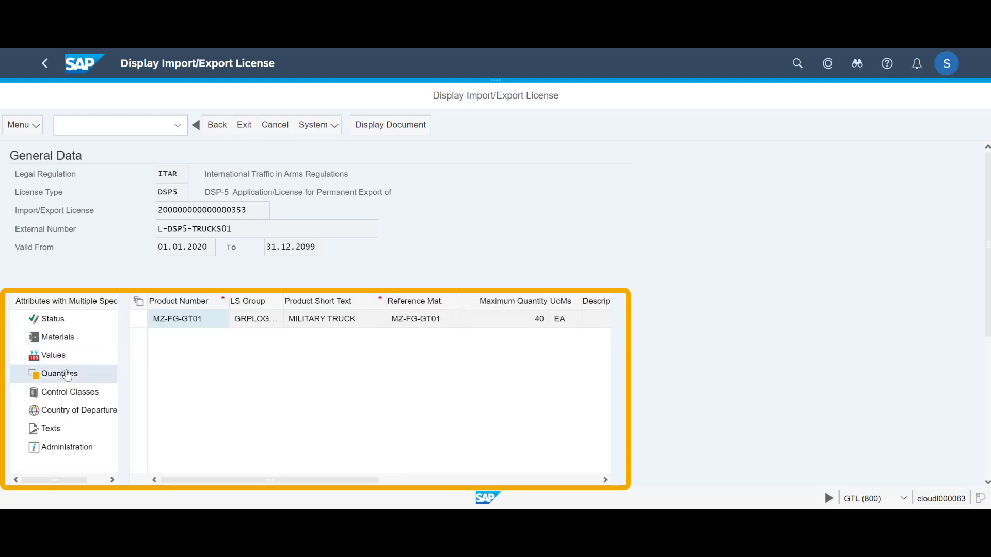
Review the license's control classes, country of departure, text types and administration data
click(67, 396)
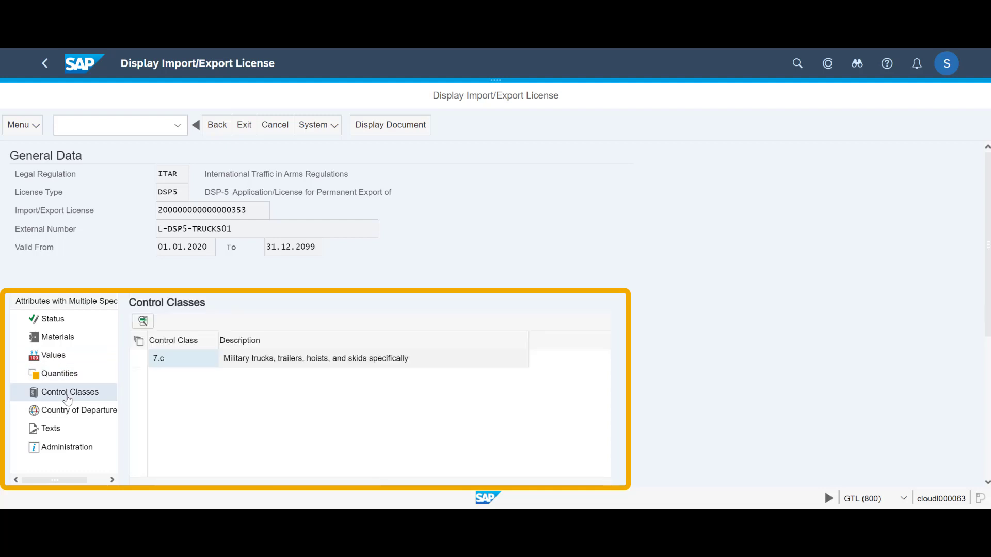
click(71, 413)
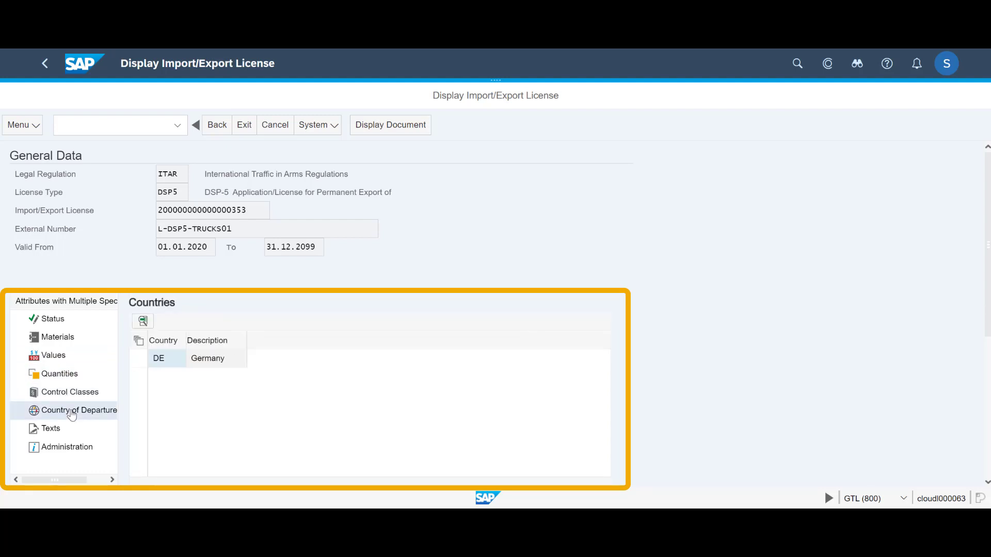
click(62, 432)
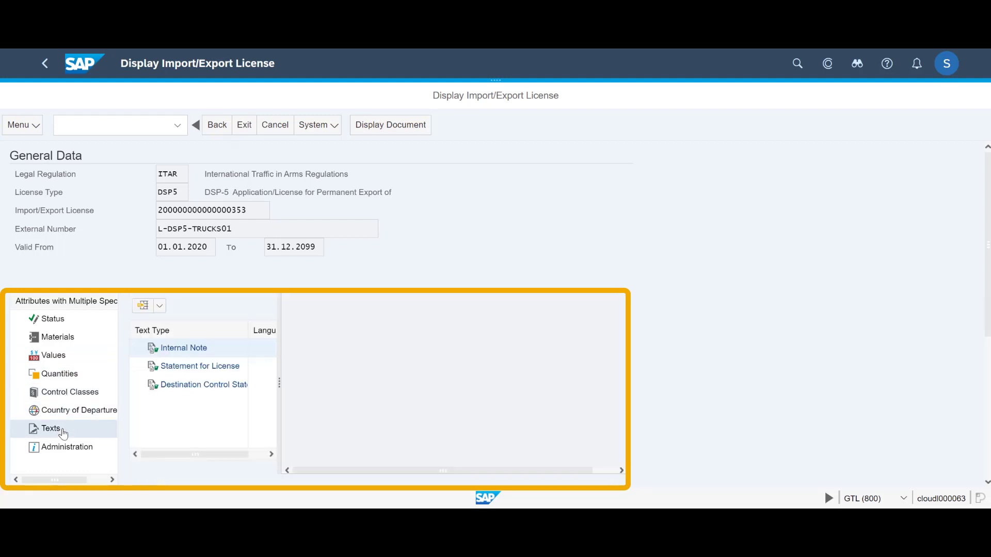
click(60, 451)
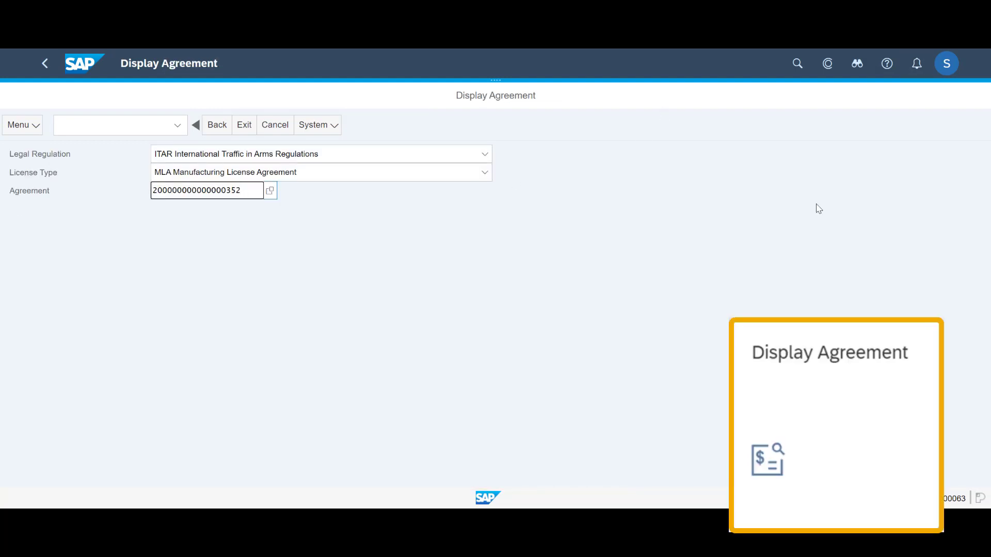
key(Return)
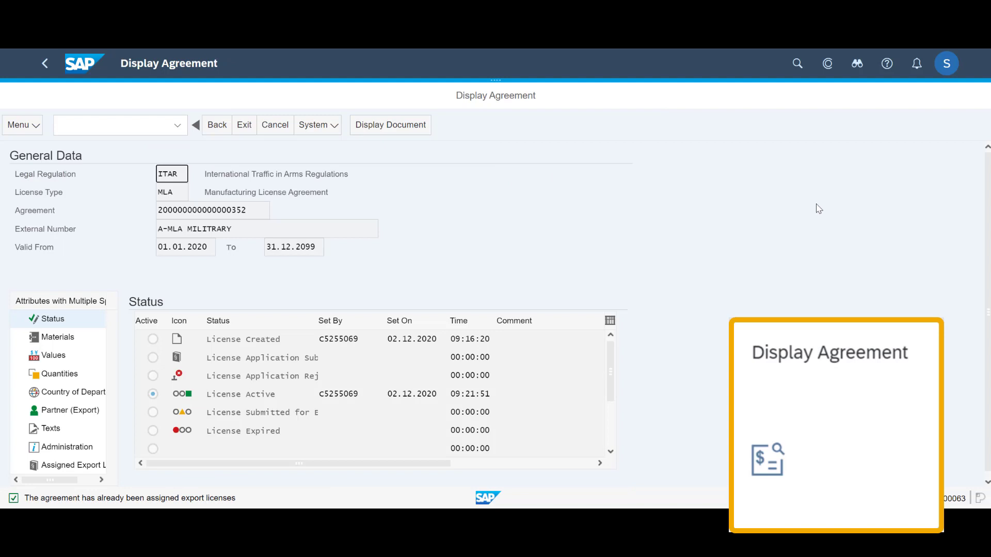
click(41, 340)
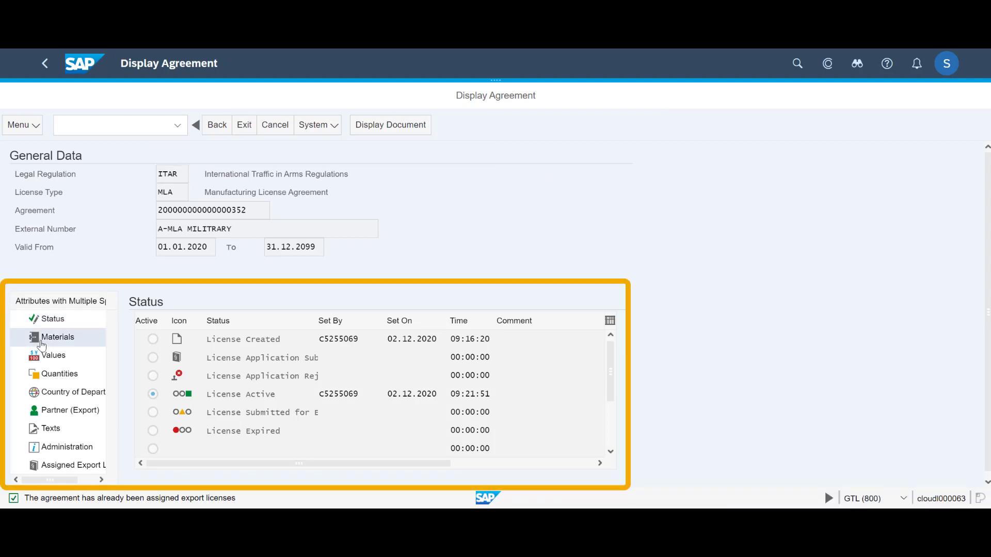
click(49, 357)
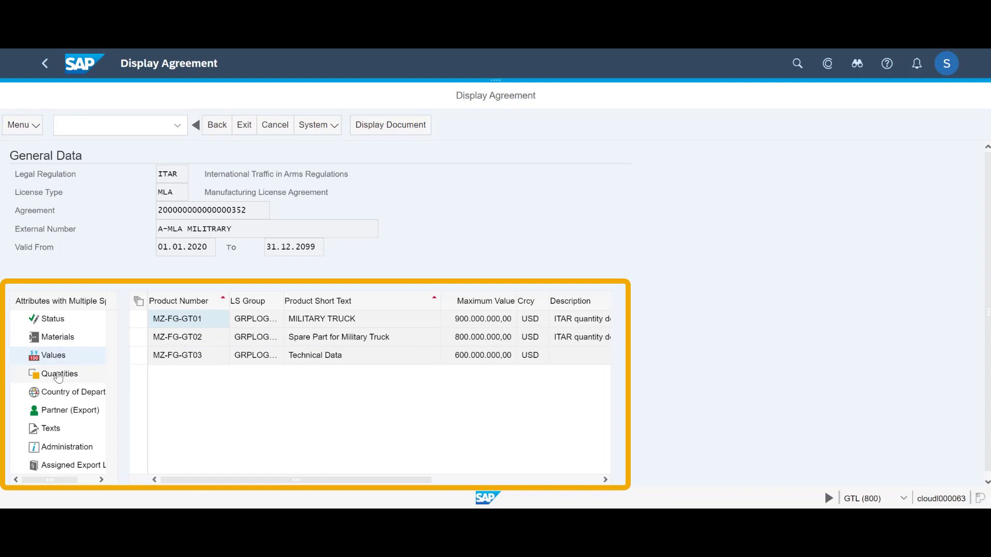
click(58, 375)
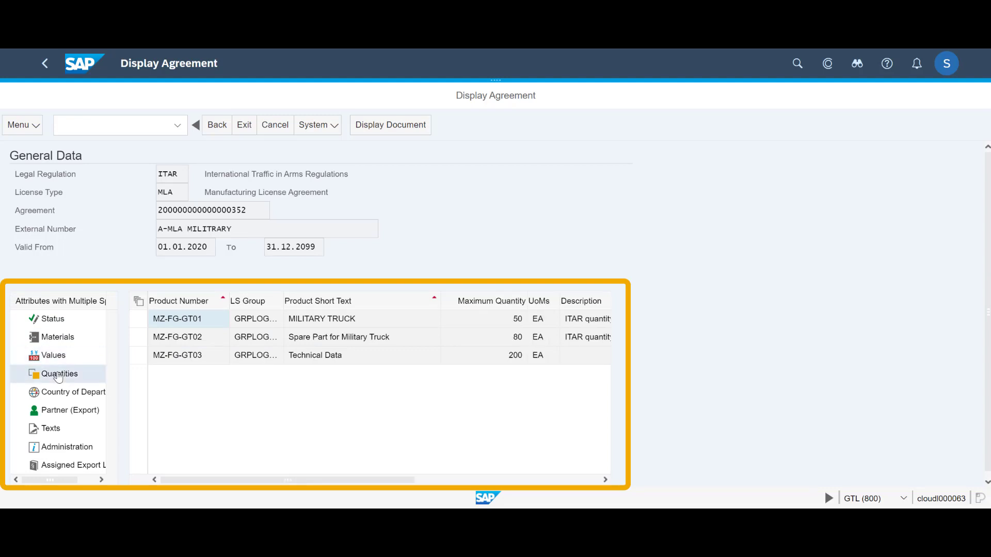
scroll(327, 465, right, 5)
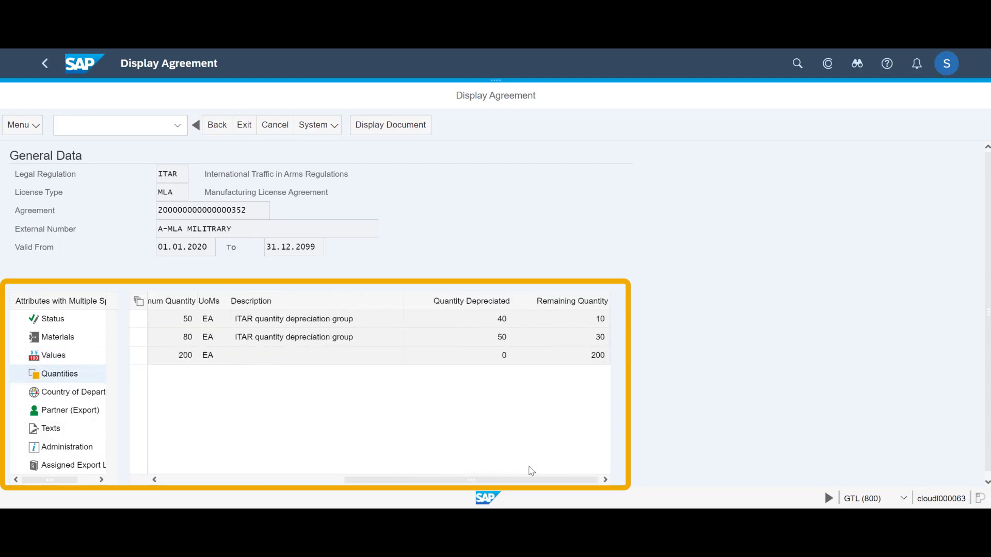
scroll(542, 464, left, 5)
Review the agreement's country, export partner, texts, administration and its two assigned DSP5 licenses
click(92, 392)
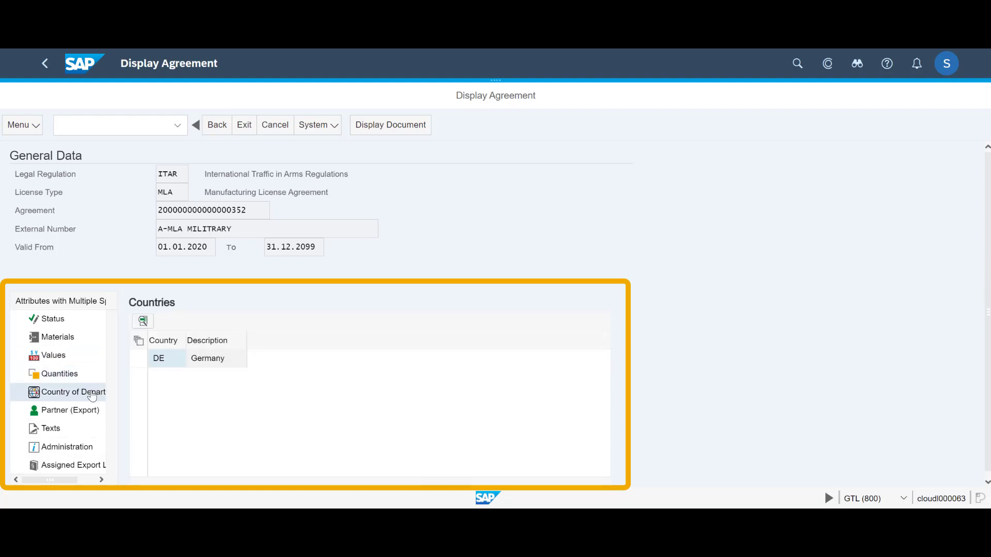
click(81, 412)
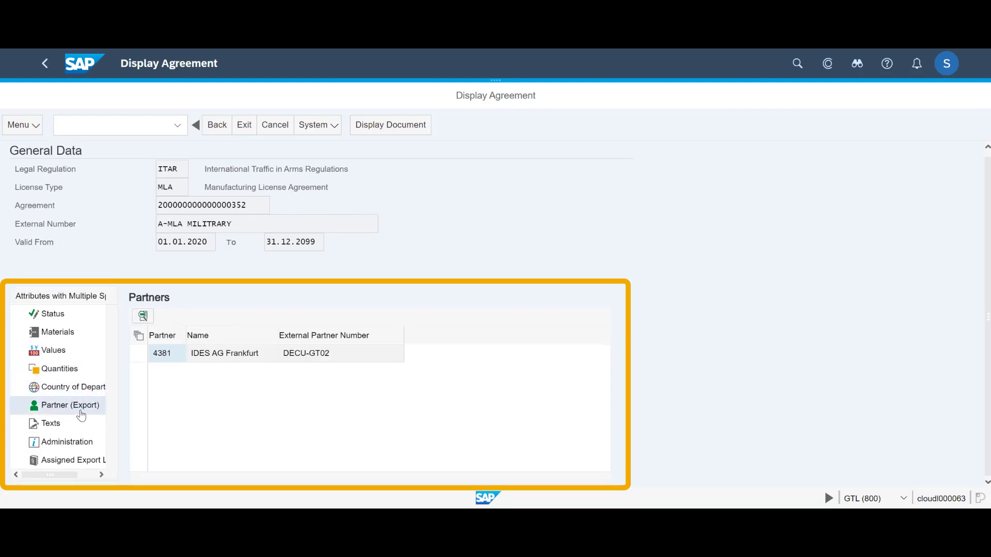
click(56, 426)
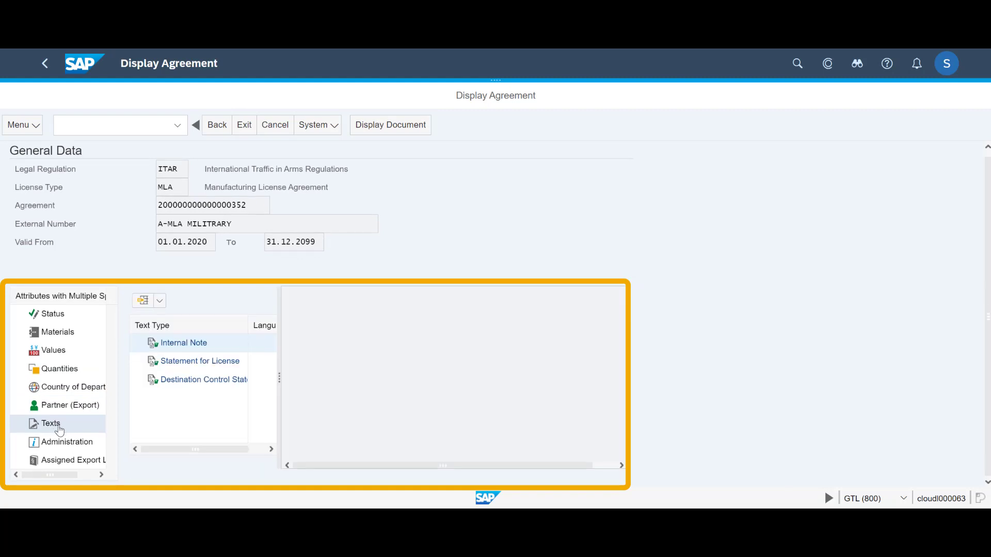
click(69, 444)
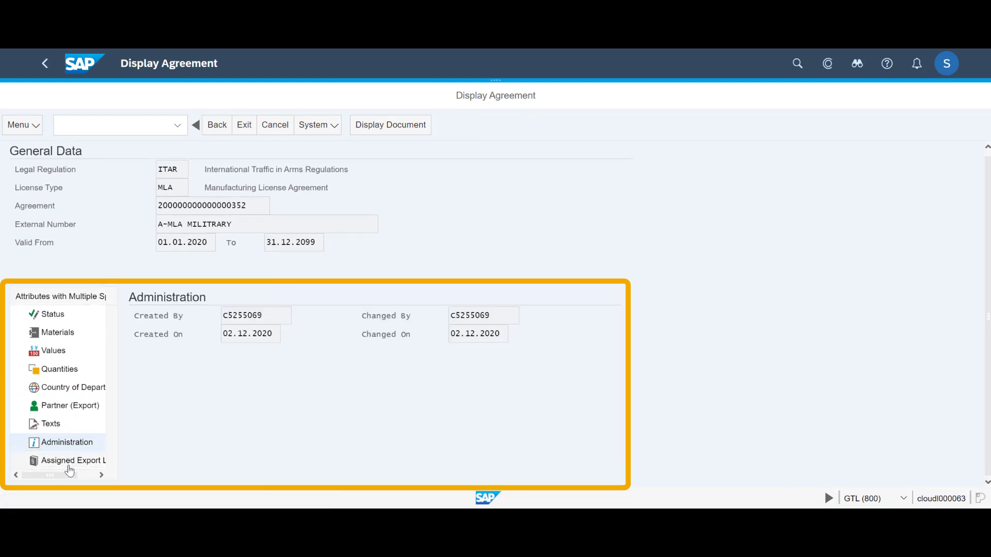
click(70, 463)
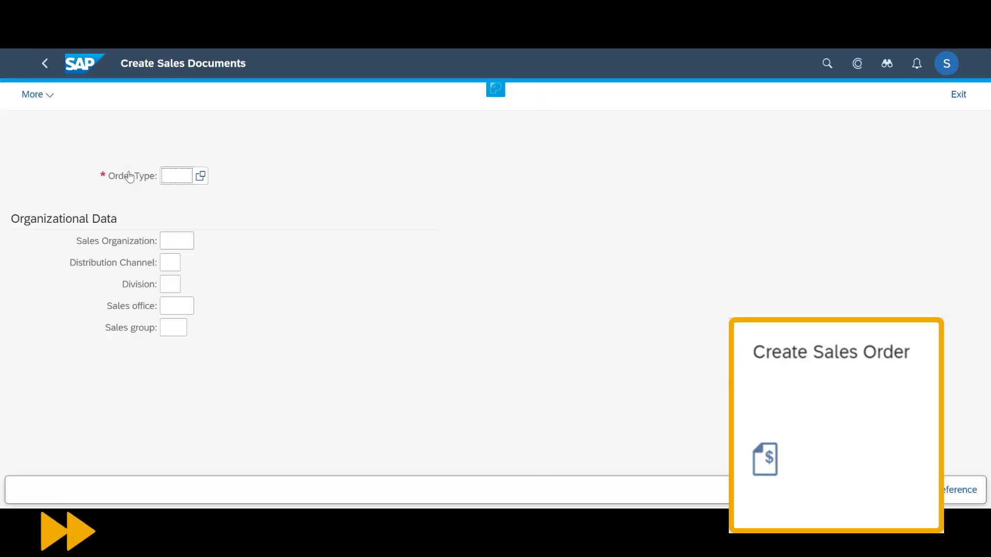
Enter a ZGT1 sales order header for sales area 1710/10/00, the customer, and reference ITAR1
text(ZGT1)
key(Tab)
text(1710)
key(Tab)
text(10)
key(Tab)
text(00)
key(Return)
text(DECU-GT02)
key(Tab)
text(DECU-GT02)
key(Tab)
text(ITAR1)
key(Tab)
key(Return)
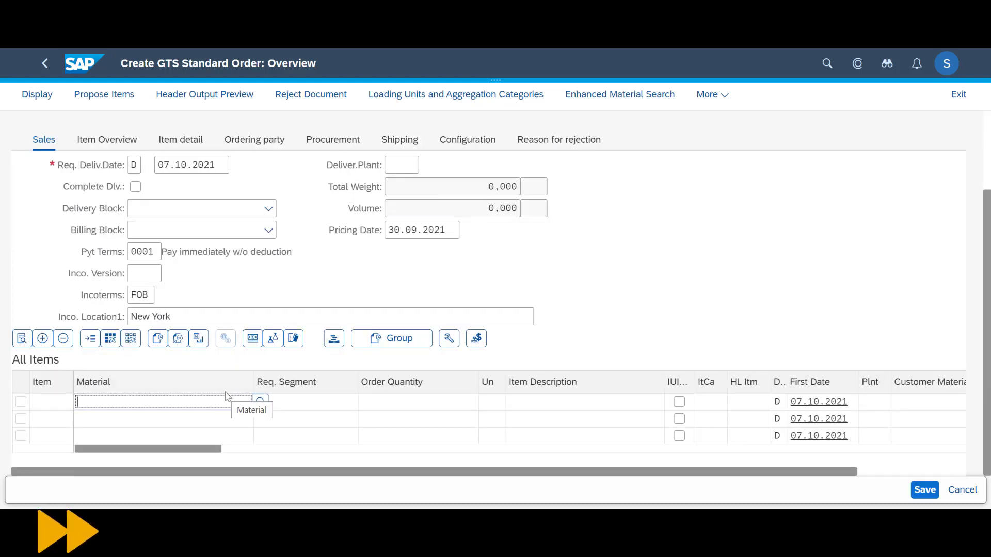
Add 2 EA of military truck MZ-FG-GT01 and save the sales order
text(MZ-FG-GT01)
key(Tab)
text(2)
key(Return)
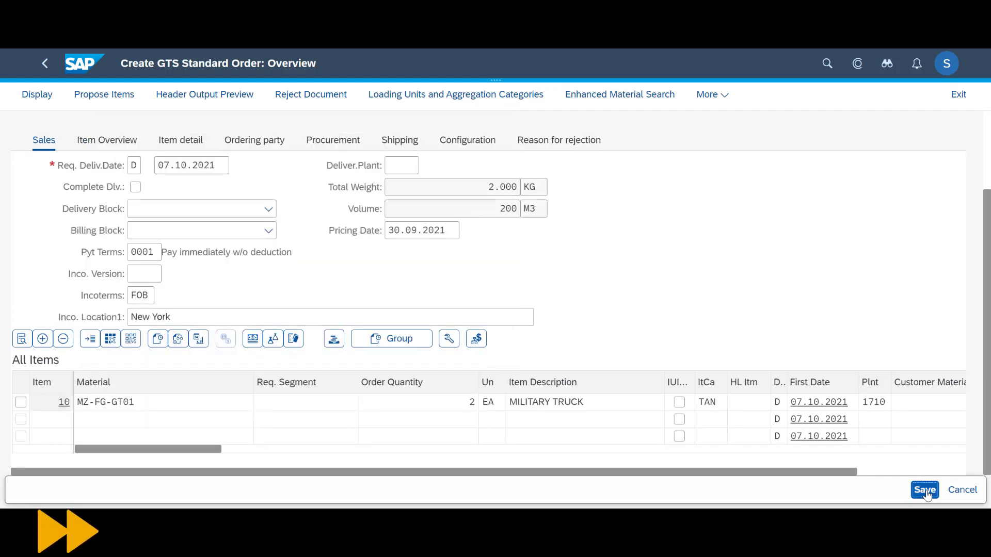
click(925, 492)
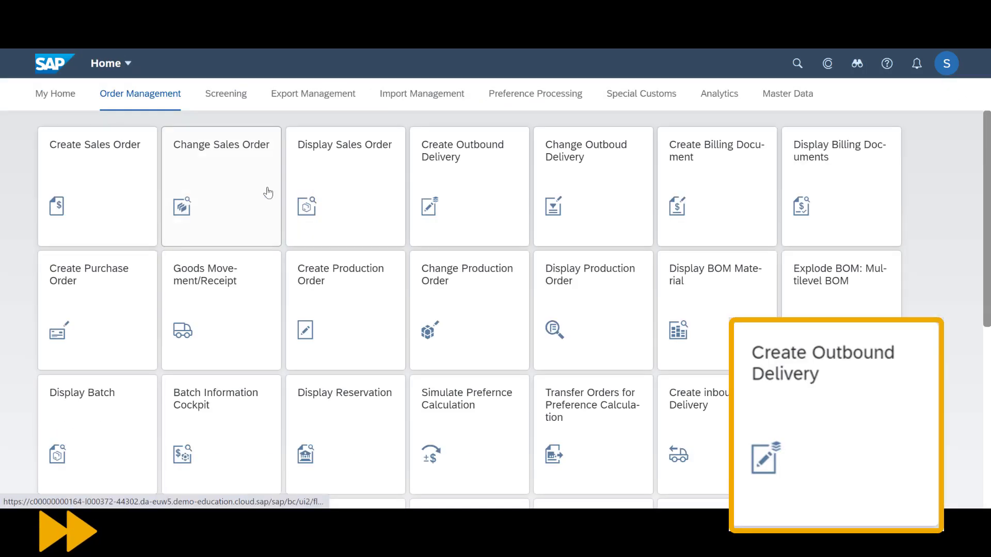
Create and save the order's outbound delivery, then start its pro forma billing document
click(597, 165)
click(204, 245)
key(Tab)
key(Tab)
key(Return)
click(925, 491)
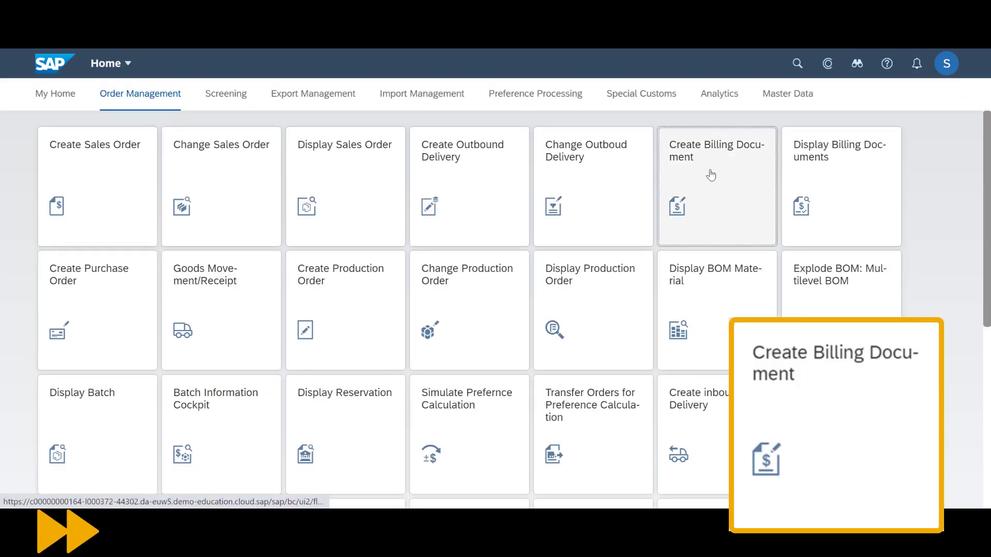
click(674, 215)
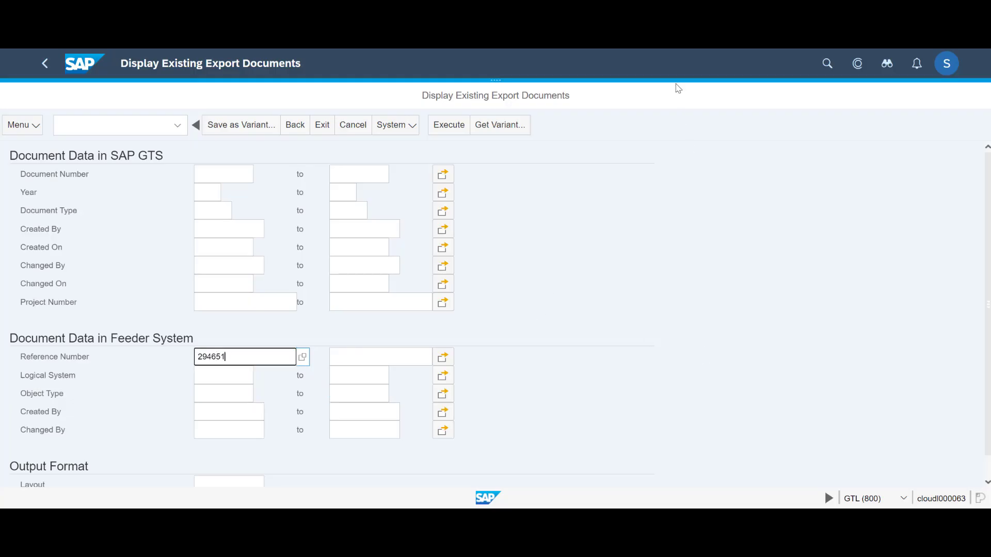
Find the truck order's export document and open the check log for document 182
key(F8)
click(47, 202)
click(478, 129)
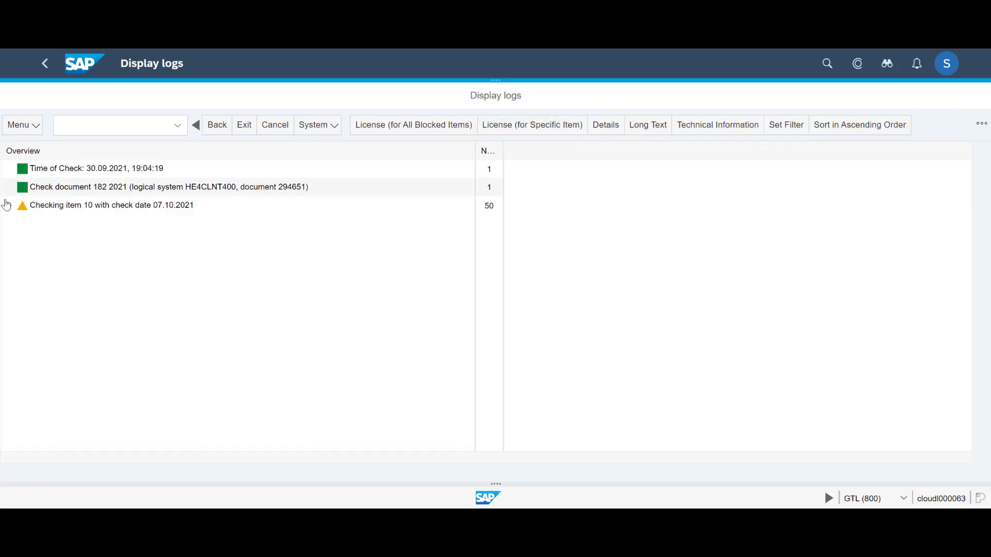
Expand item 10's legal control ITAR check for country DE down to the DSP5 license type
click(9, 206)
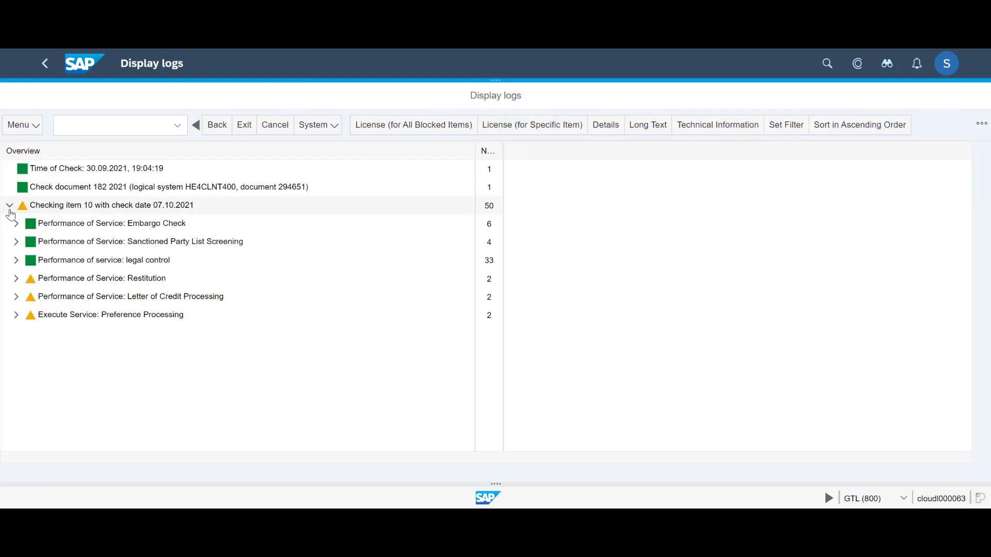
click(15, 265)
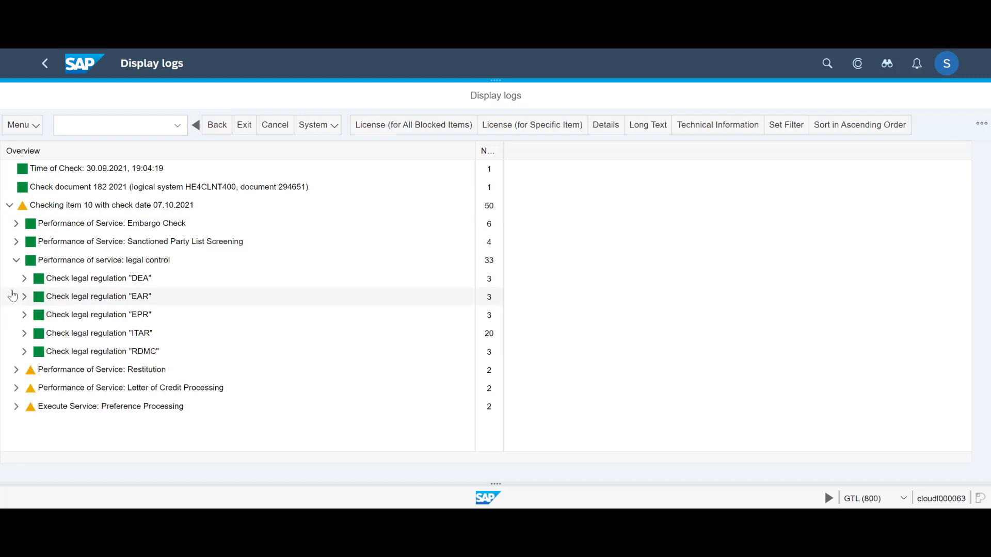
click(22, 334)
click(33, 352)
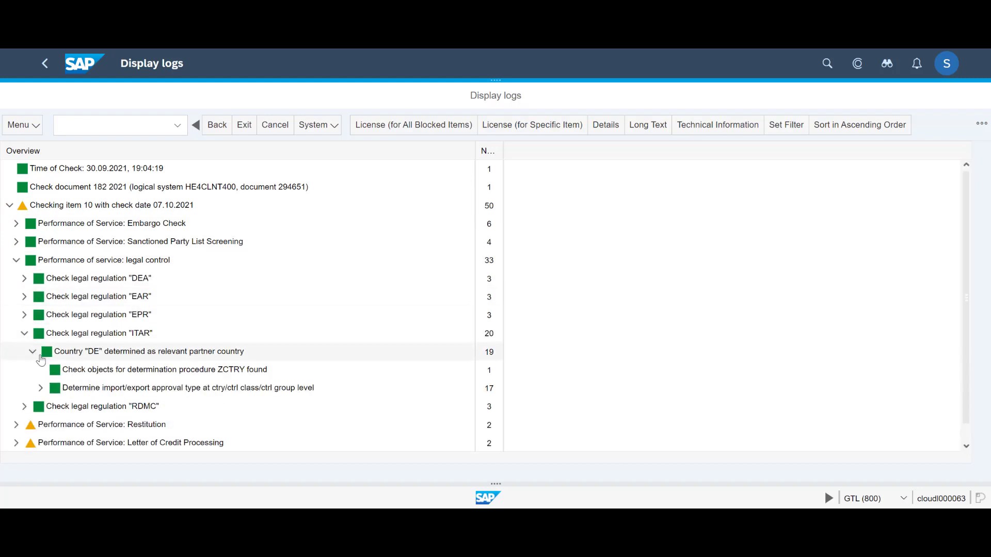
click(41, 388)
click(50, 406)
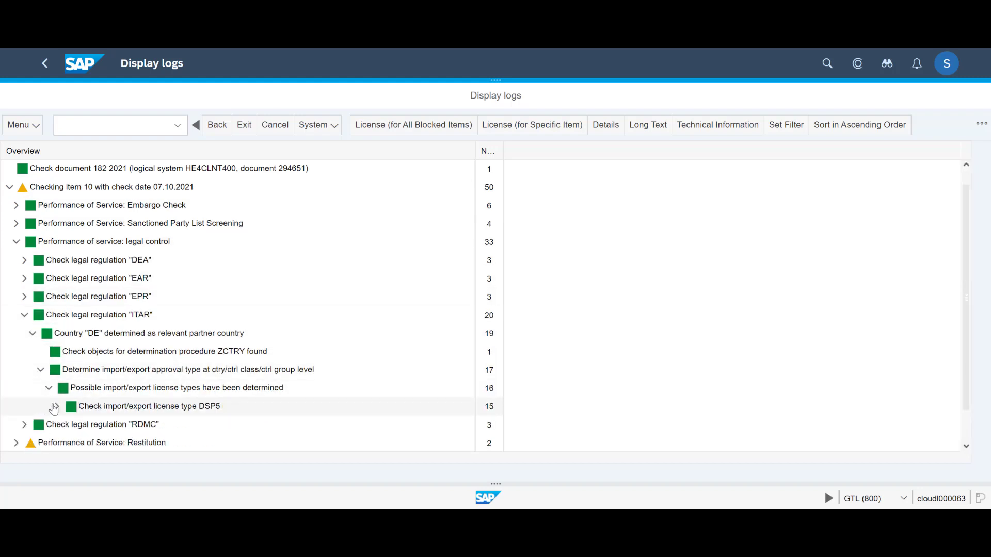
click(56, 407)
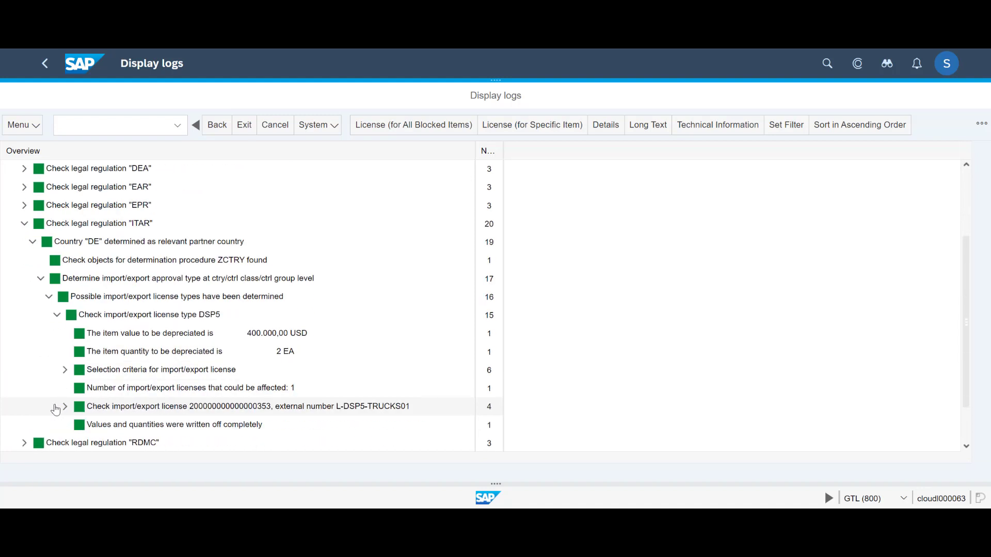
Review customs document 182's organization, items, partners, value and status, then open Display Outbound Activities
click(217, 125)
click(404, 125)
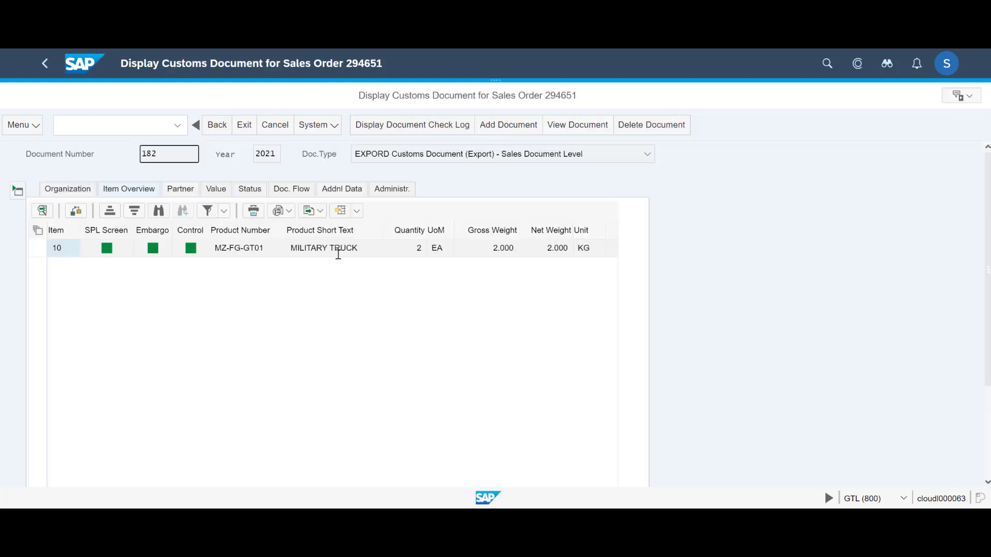
click(74, 189)
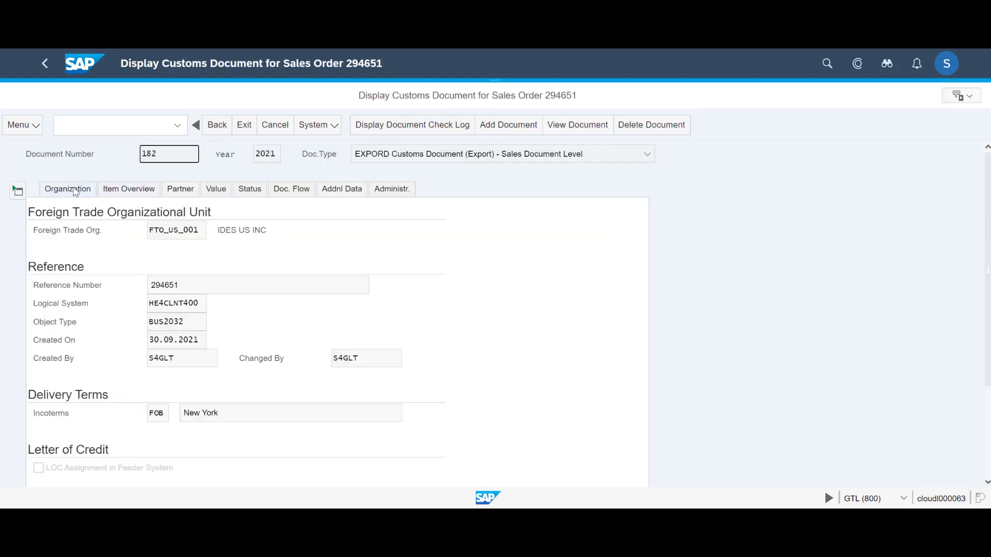
click(118, 191)
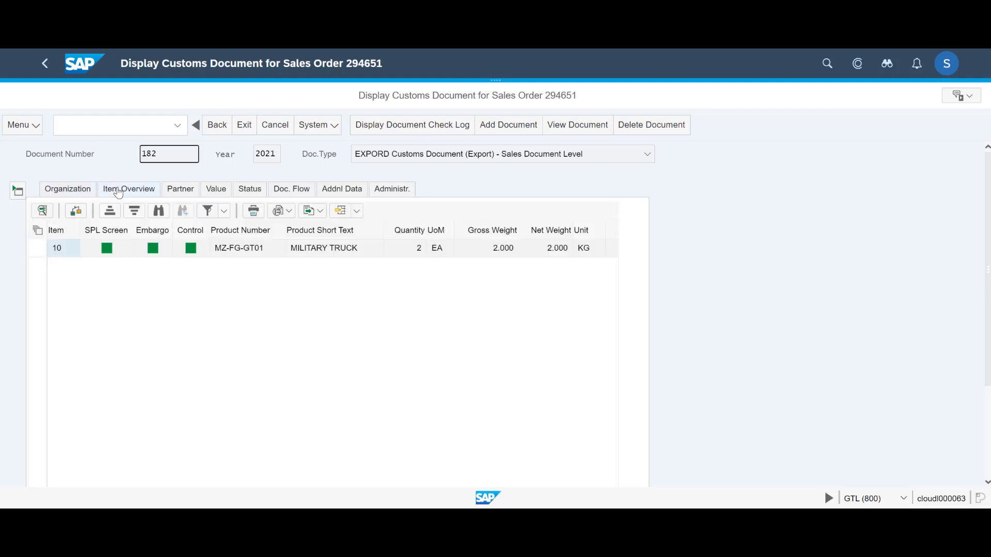
click(181, 190)
click(222, 191)
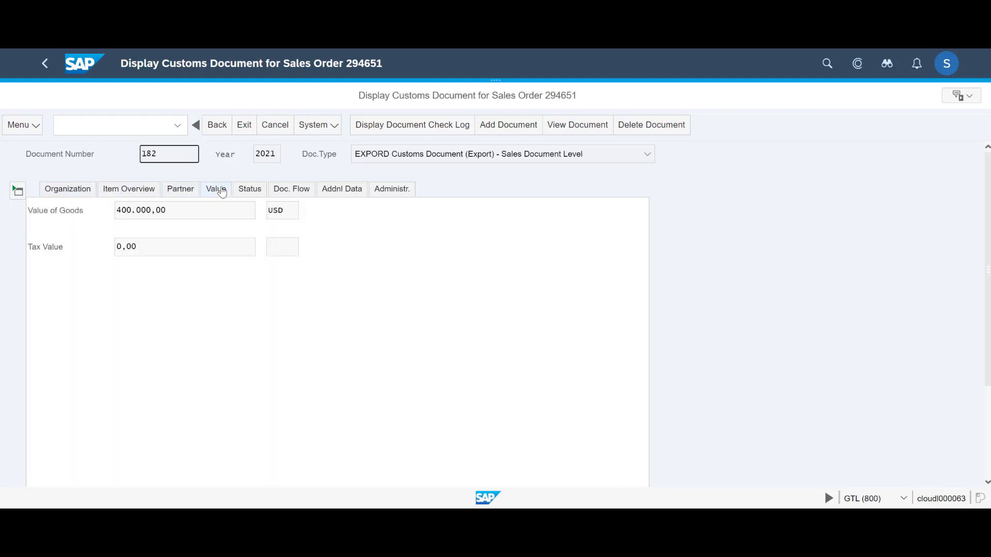
click(252, 192)
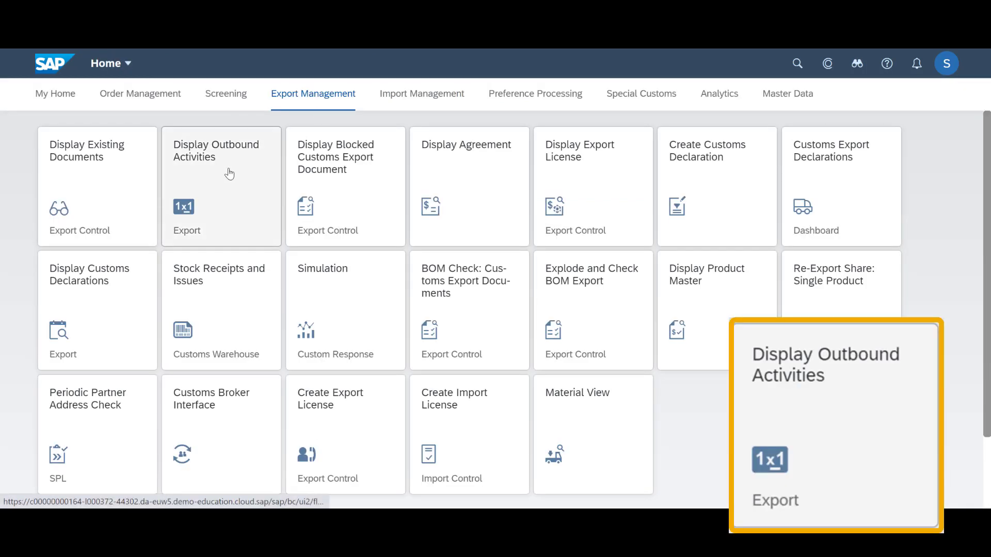
click(227, 172)
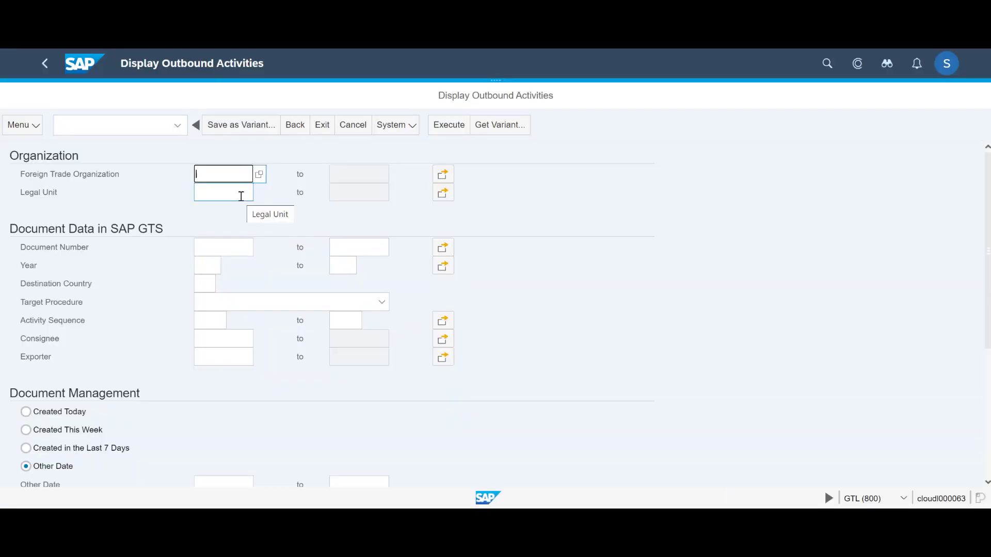
List today's outbound activities and select the DE export declaration document
click(26, 412)
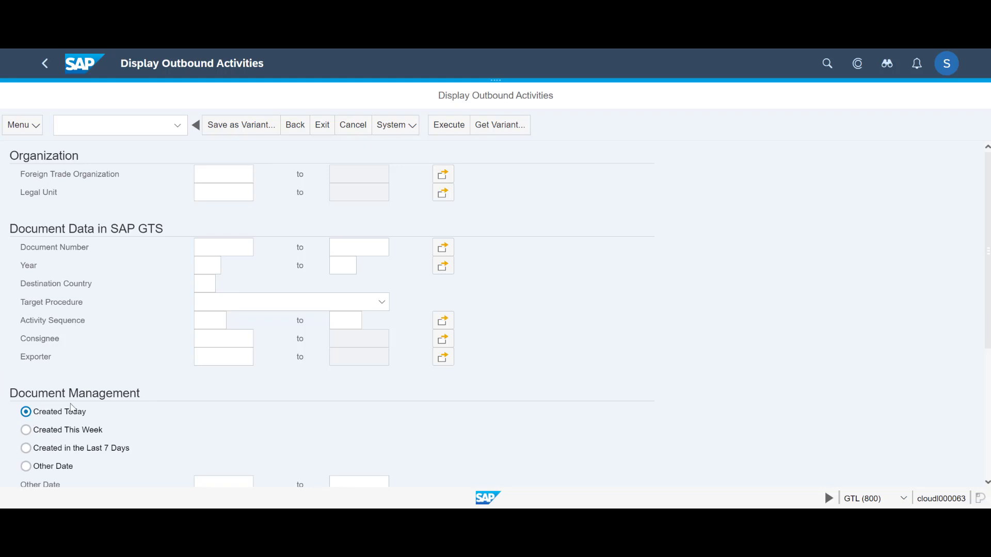
click(448, 134)
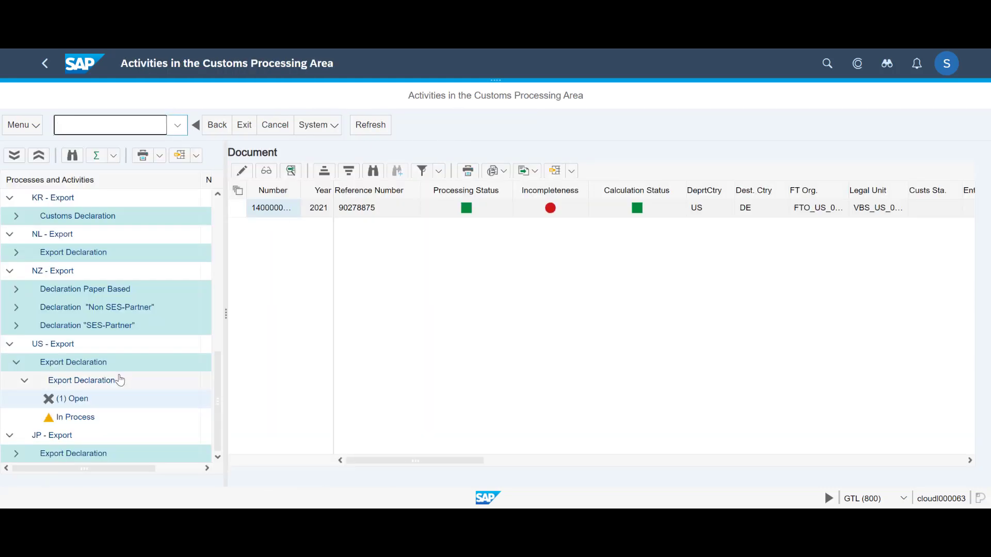
scroll(113, 356, down, 5)
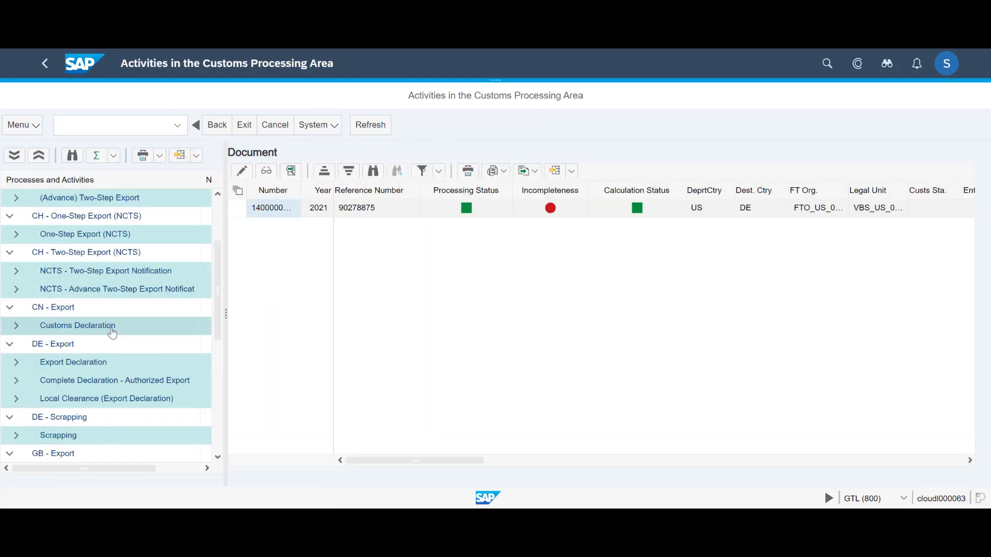
click(16, 362)
click(237, 208)
click(266, 174)
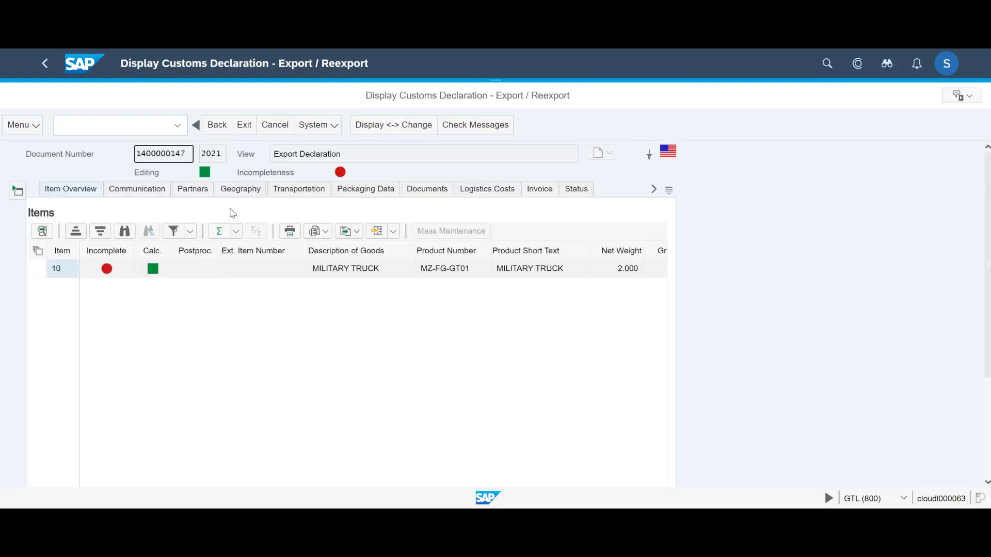
click(148, 191)
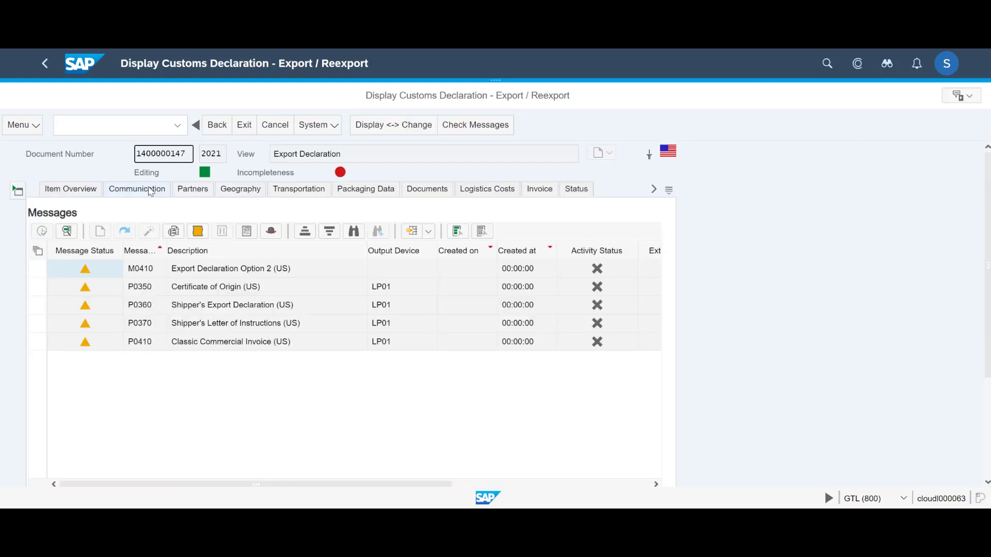
click(31, 292)
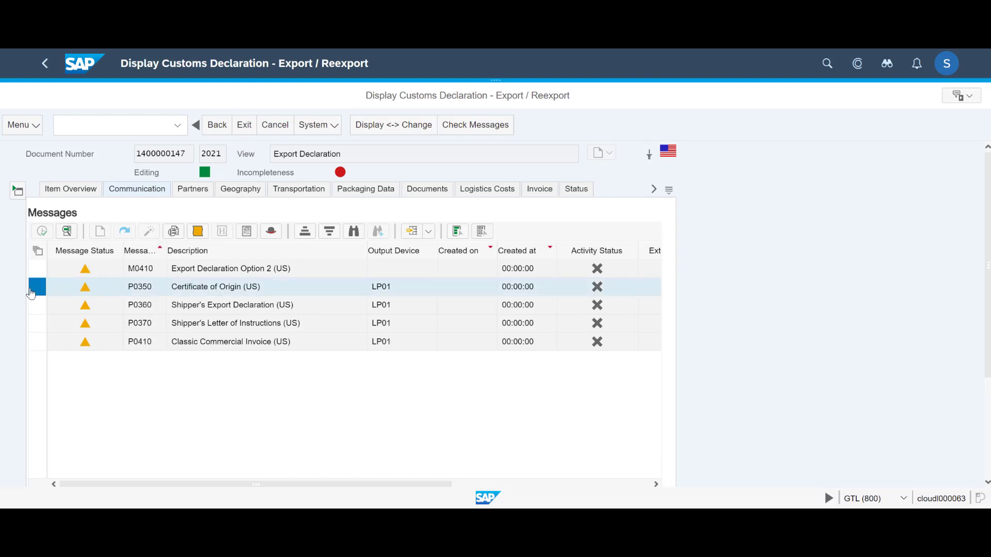
click(172, 232)
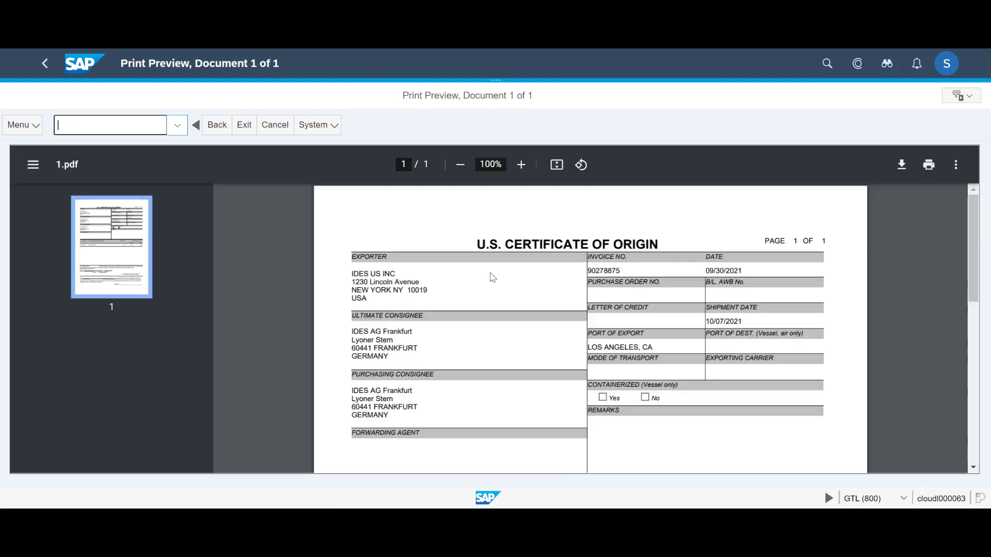
scroll(493, 278, down, 10)
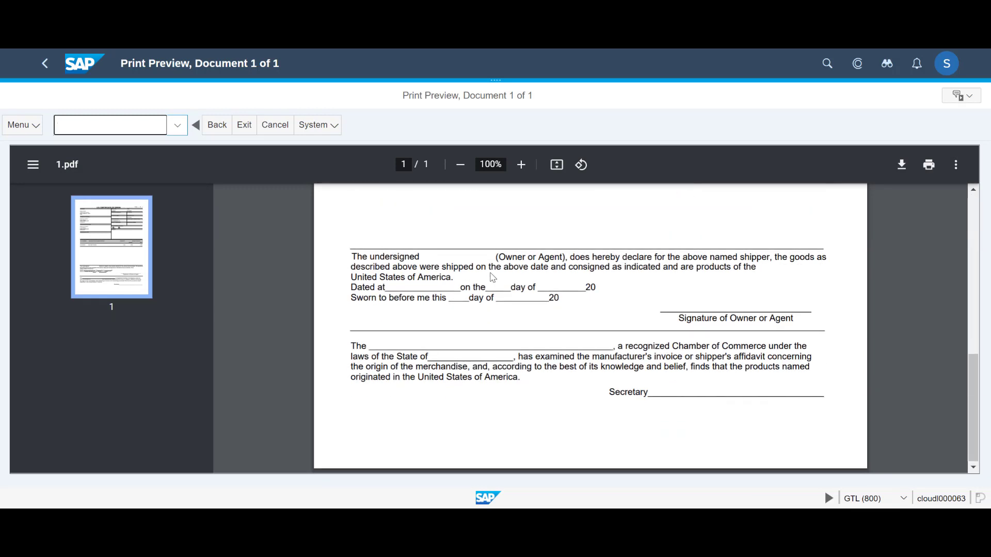
scroll(493, 277, up, 10)
Preview the Shipper's Export Declaration (P0360) printout
click(216, 125)
click(174, 232)
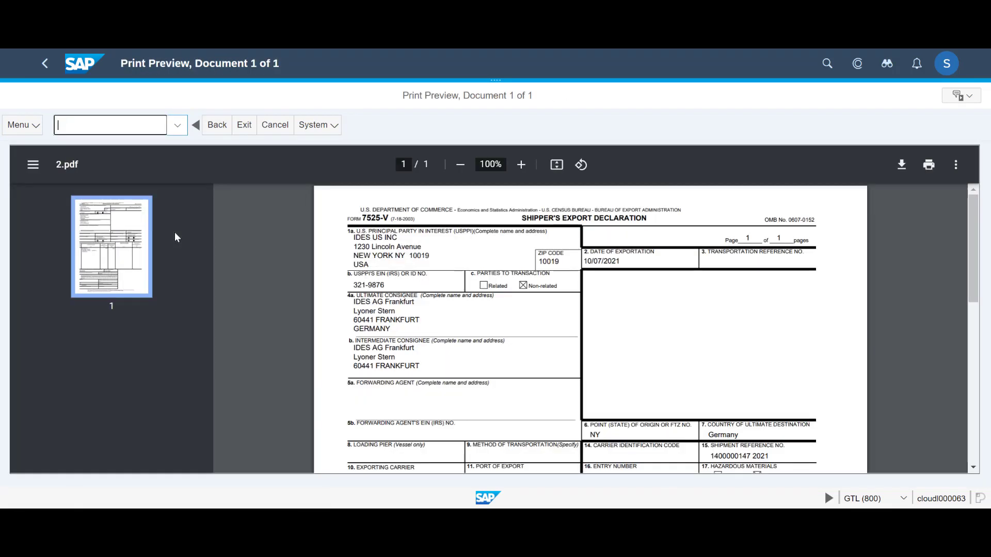
scroll(554, 372, down, 10)
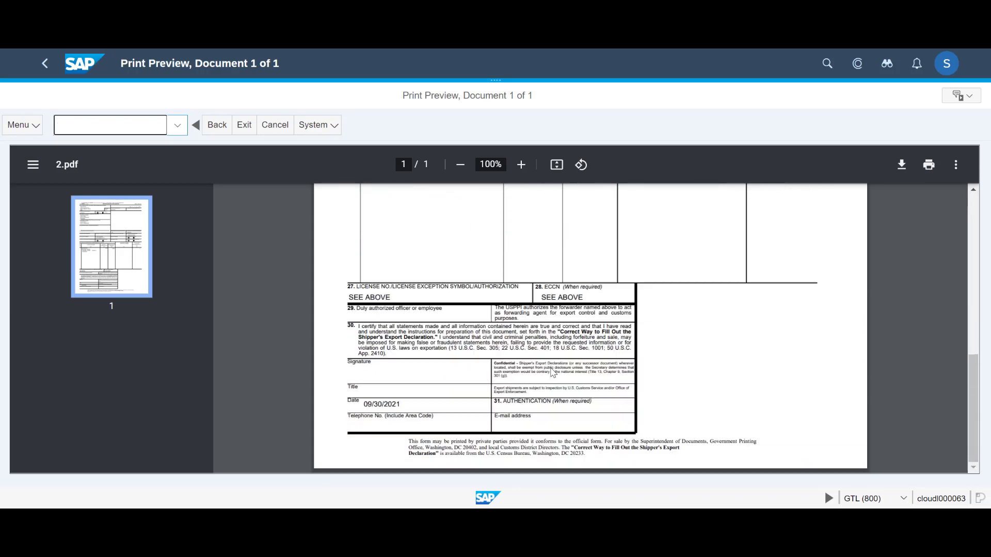
scroll(552, 373, up, 10)
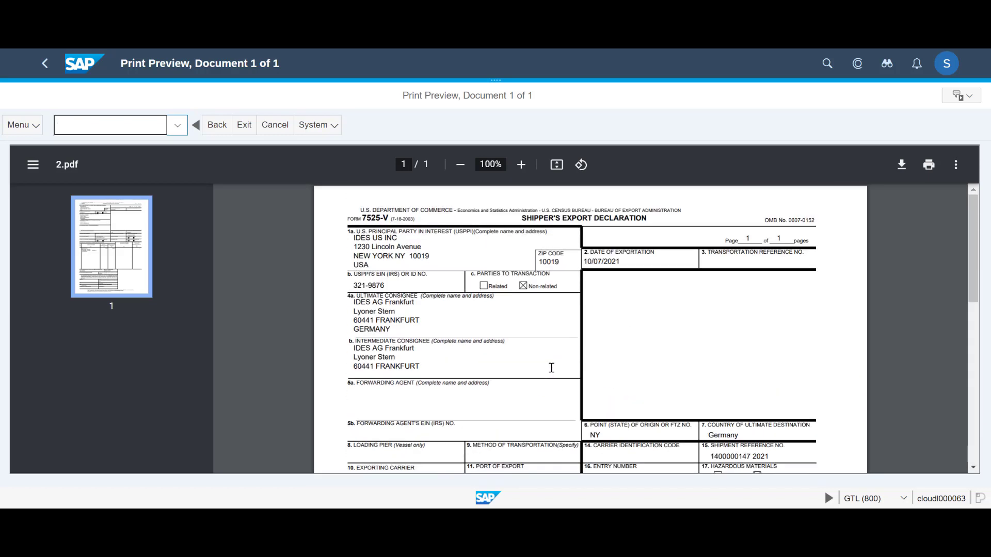
Preview the Shipper's Letter of Instructions printout
click(217, 125)
click(37, 324)
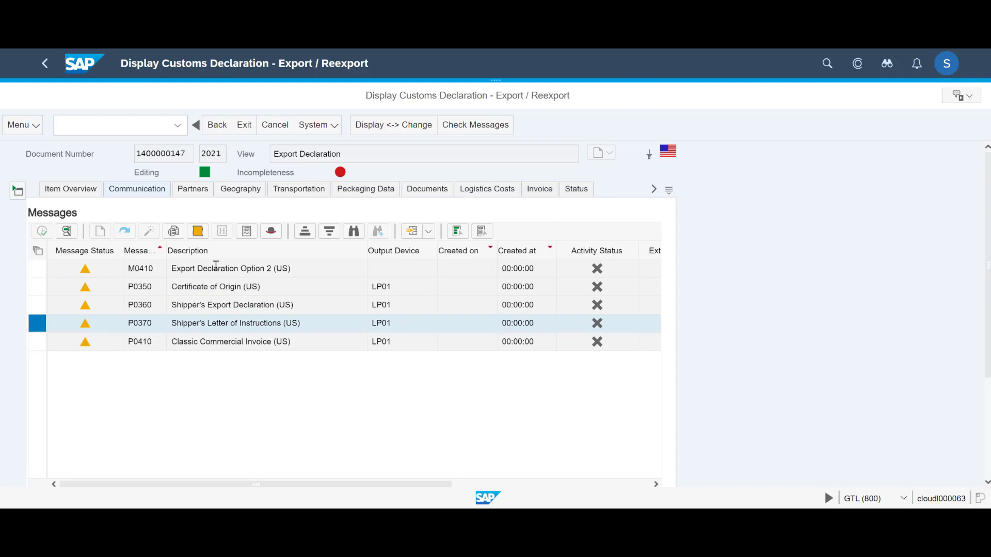
click(174, 231)
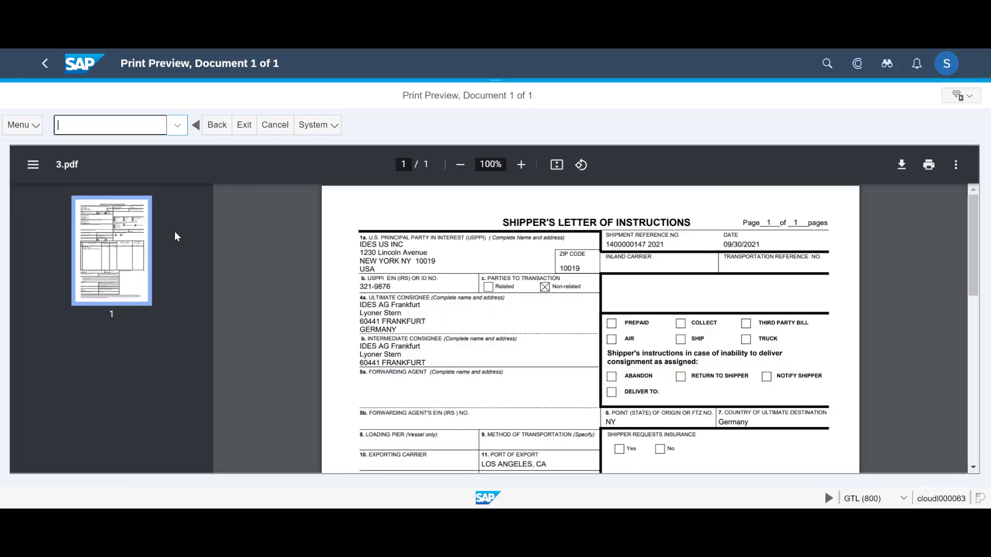
scroll(413, 309, down, 10)
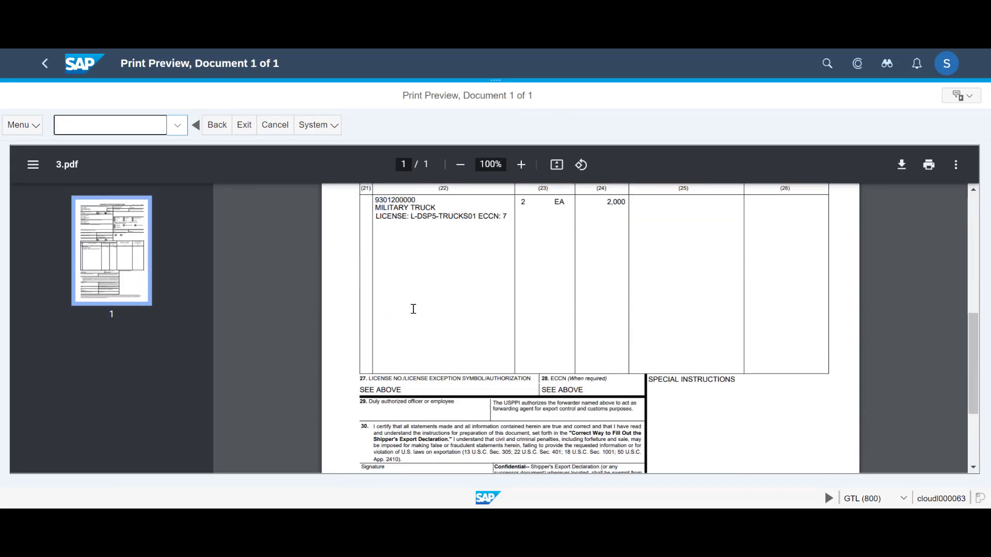
Preview the Classic Commercial Invoice, then show the declaration's referenced order, delivery and invoice
click(217, 125)
click(39, 347)
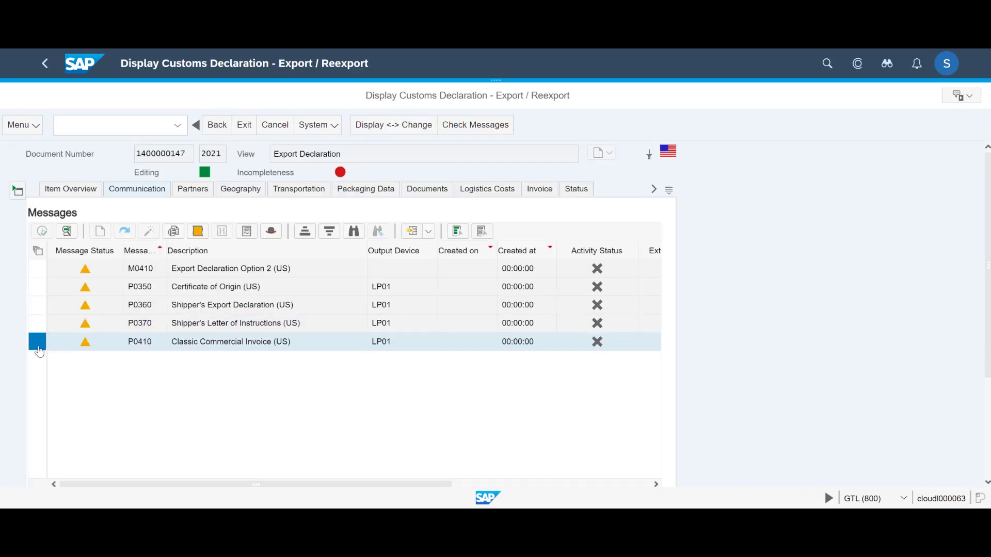
click(173, 231)
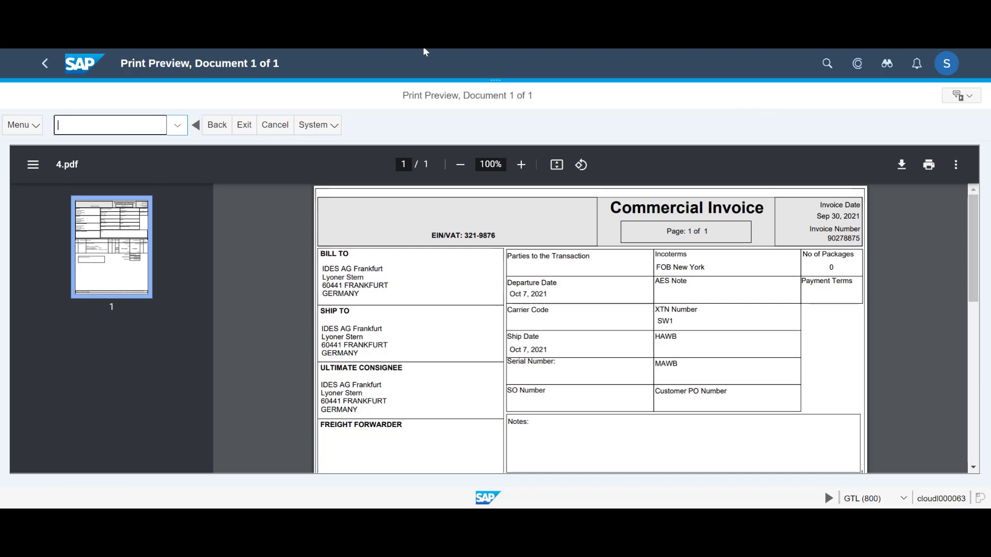
click(216, 126)
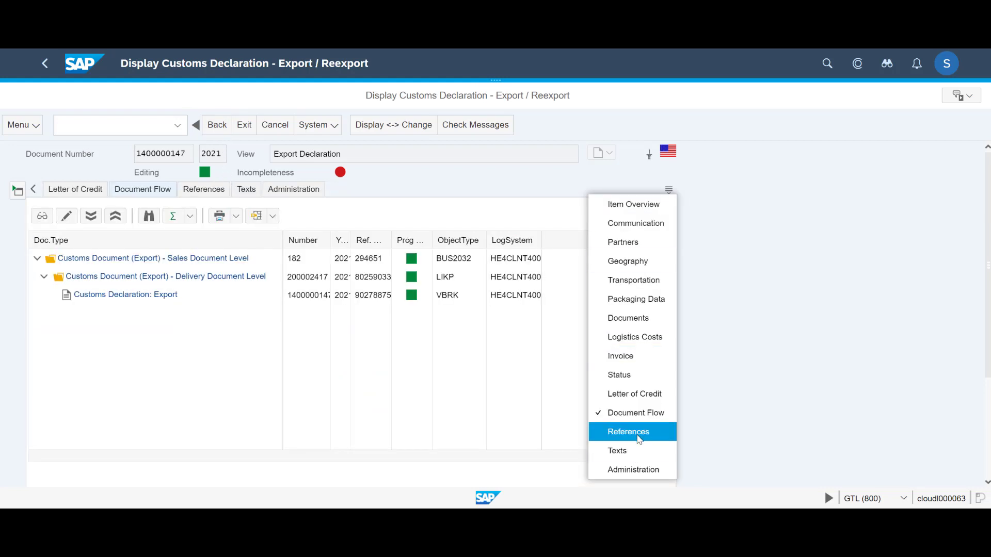
click(634, 433)
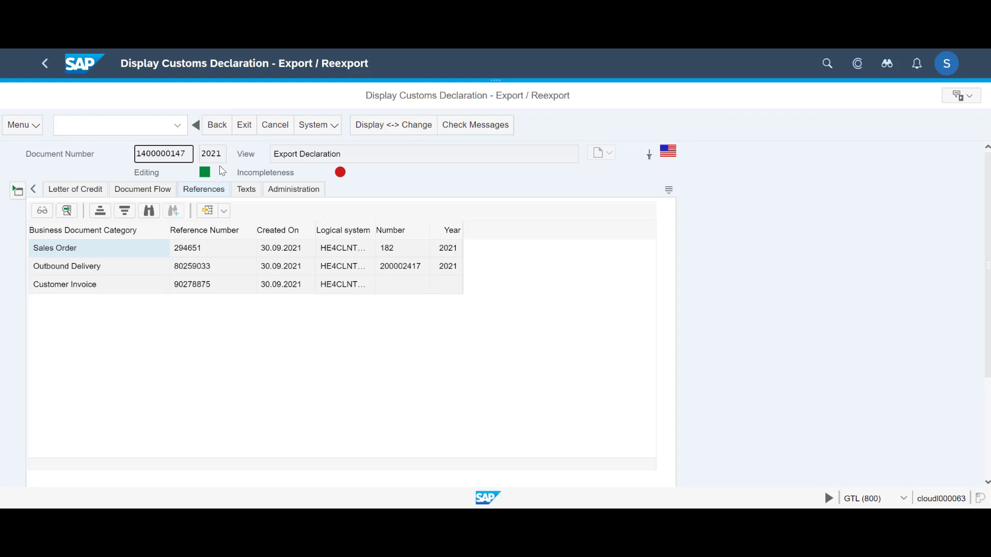
Enter a sales order for the customer with reference ITAR2 and 4 spare parts MZ-FG-GT02
click(33, 189)
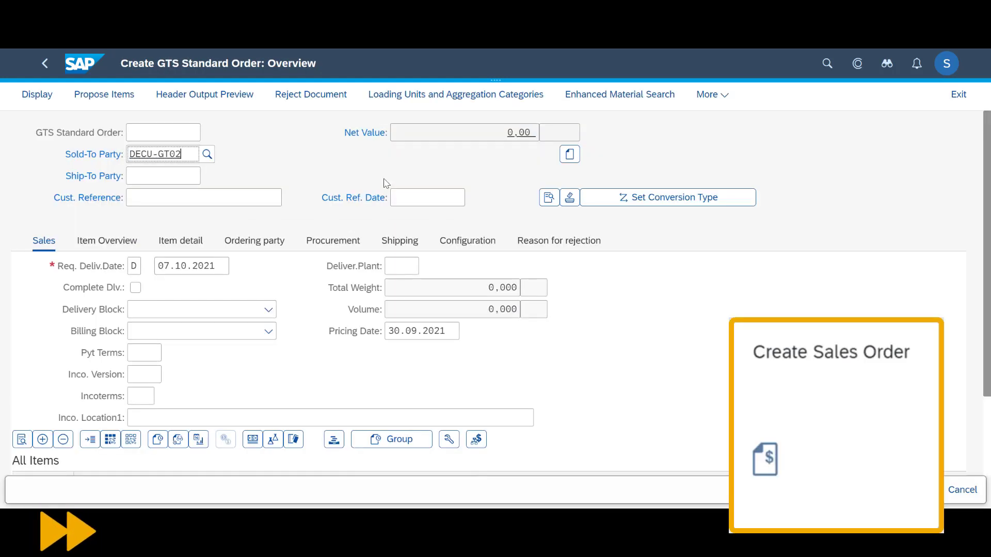
key(Tab)
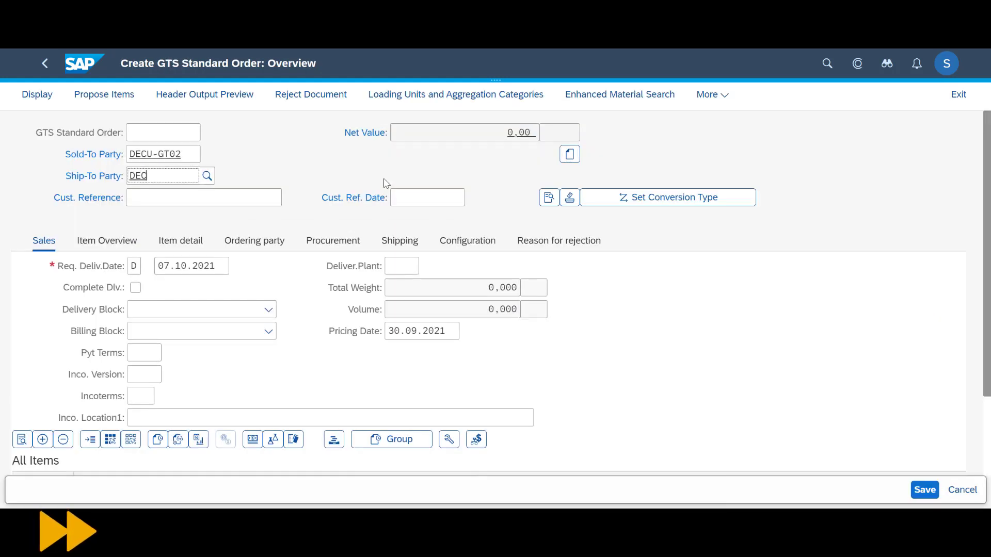
text(DECU-GT02)
key(Tab)
text(ITAR2)
key(Tab)
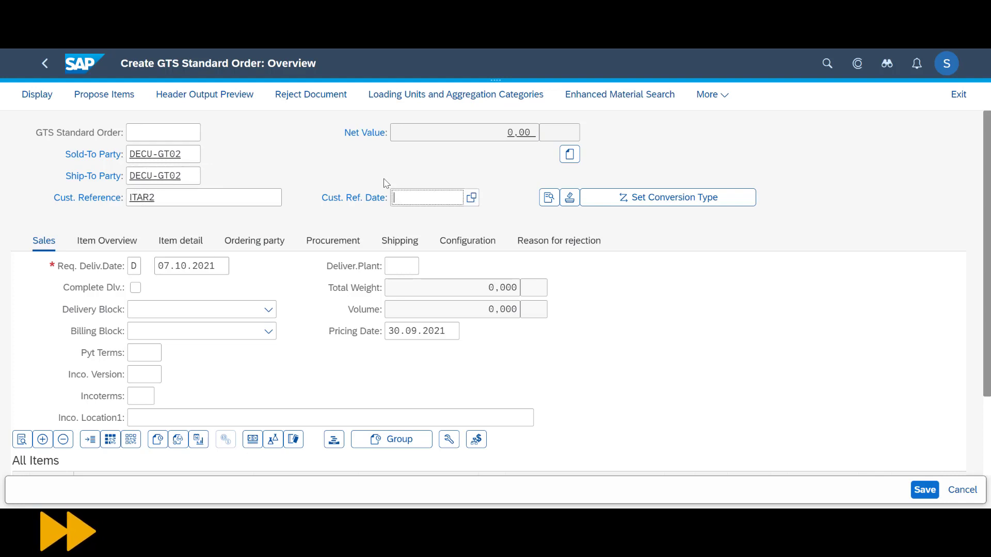
scroll(386, 183, down, 2)
click(139, 402)
text(MZ-FG)
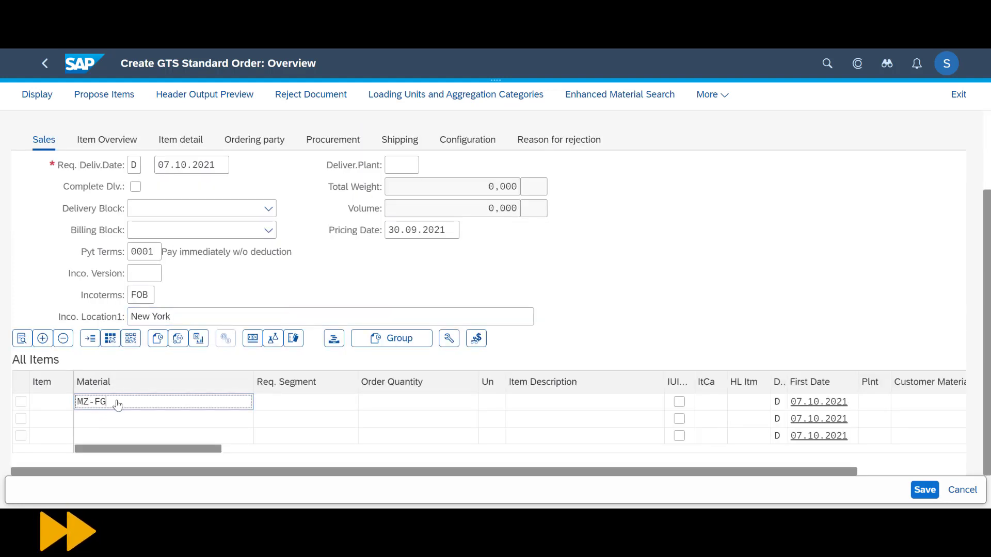
text(-GT02)
key(Tab)
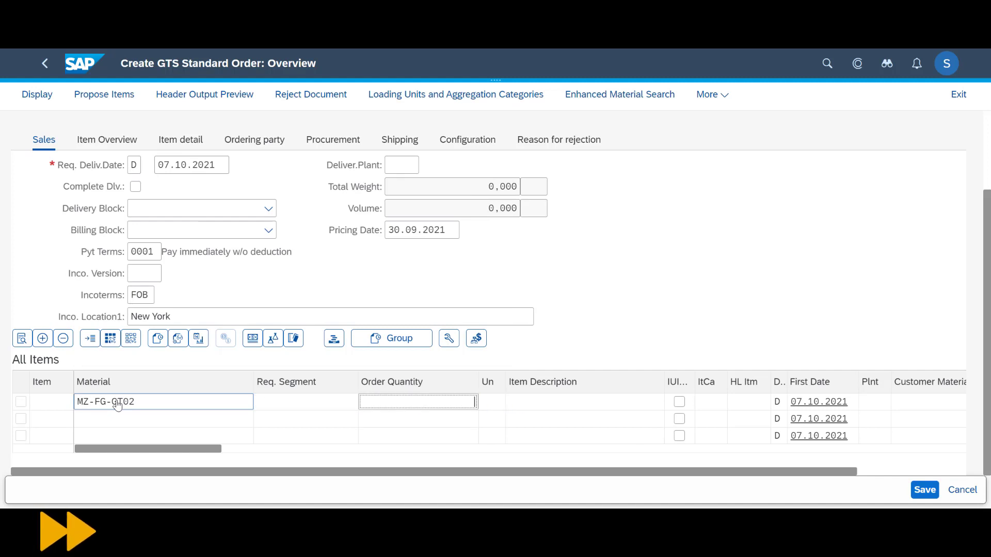
key(Return)
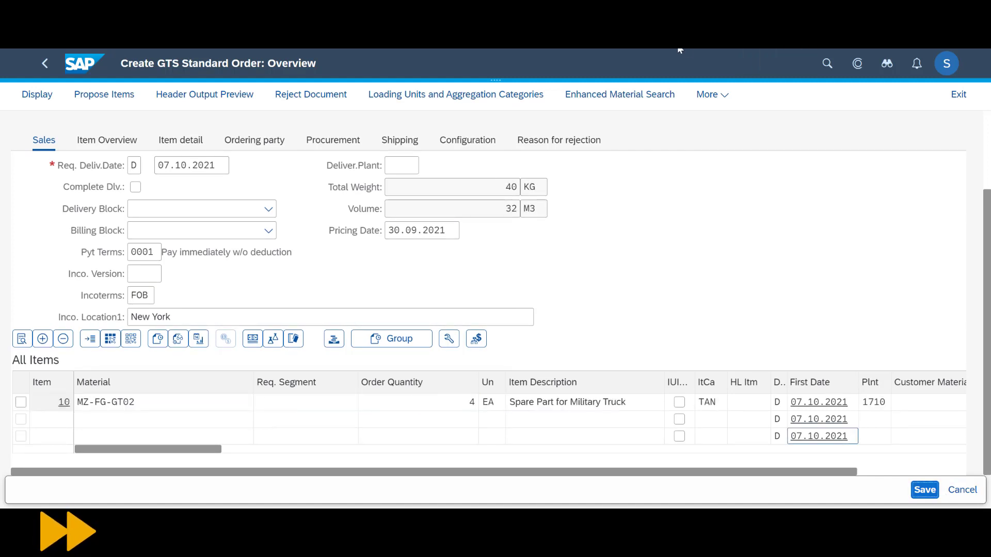
Save the spare-part order, then create and save its outbound delivery
click(334, 339)
click(924, 490)
click(484, 186)
key(Return)
click(925, 490)
Create and save the billing document for delivery 80259034
click(45, 63)
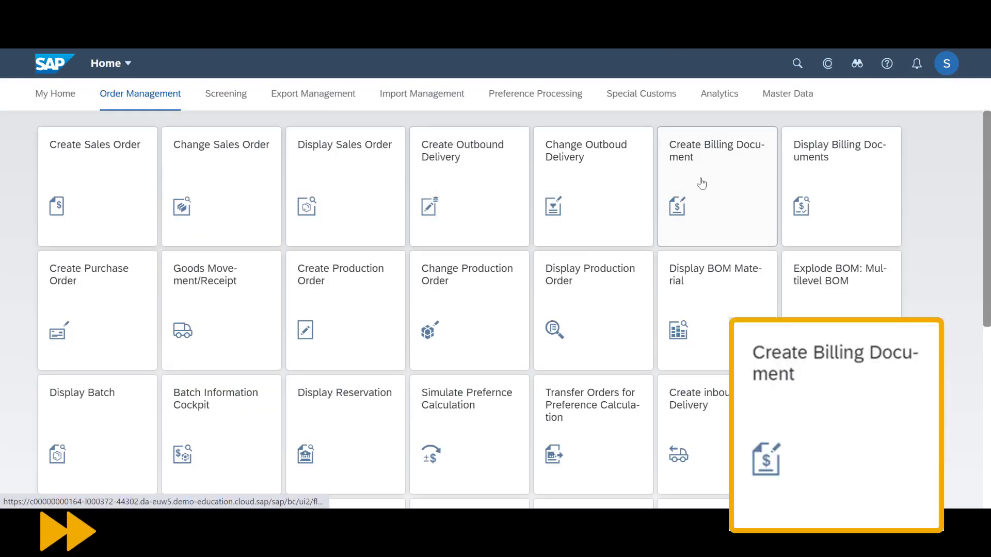
click(723, 181)
click(879, 491)
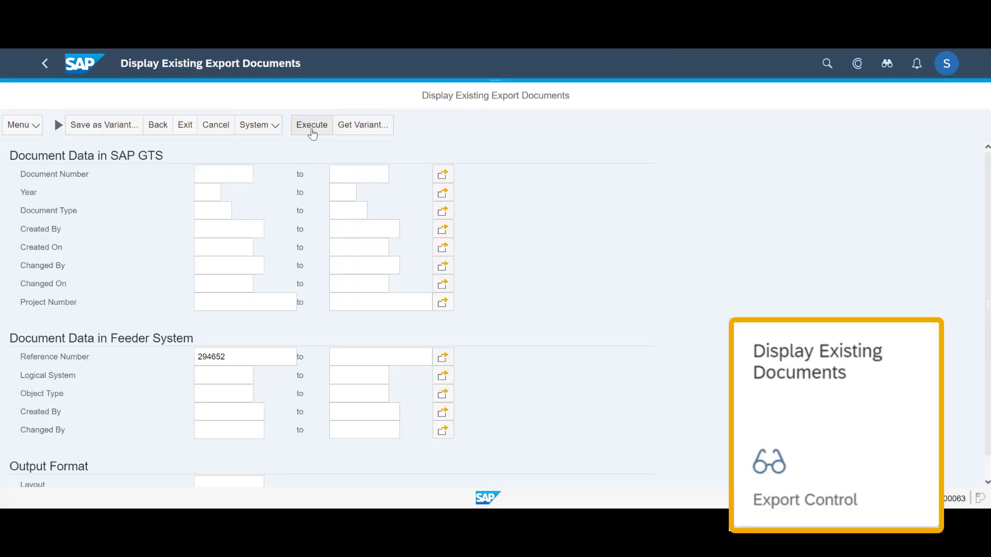
Open the export document's check log and expand item 10's ITAR checks down to the DSP5 license type
click(311, 124)
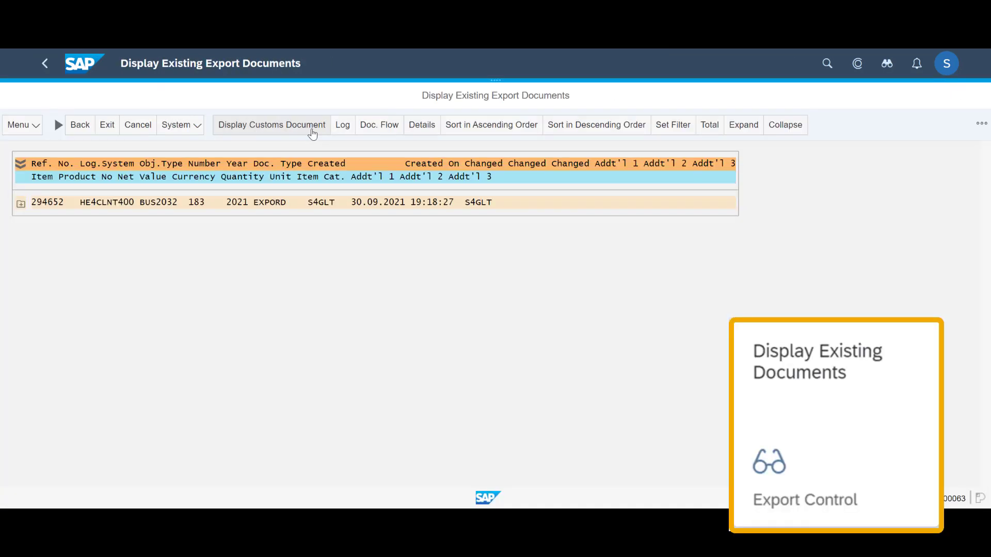
click(37, 202)
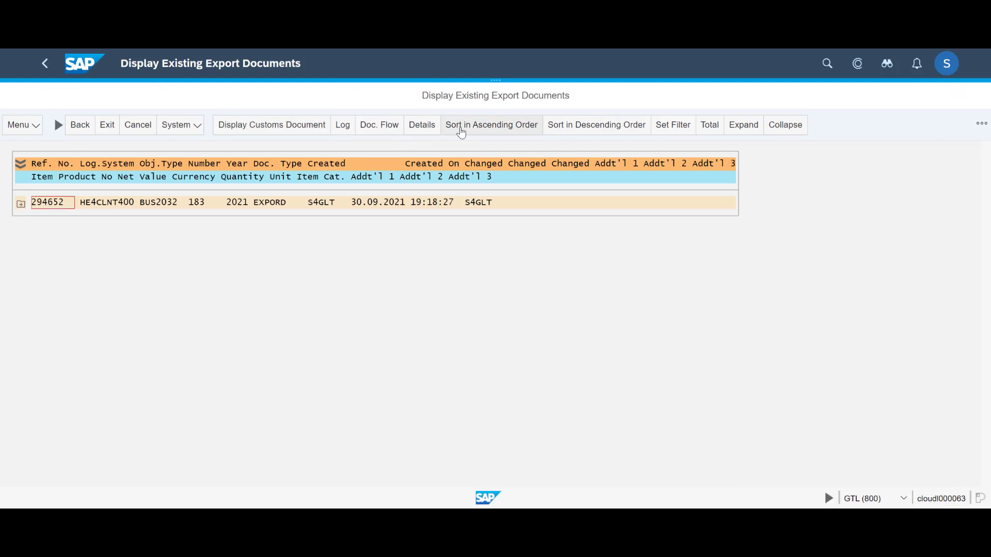
click(346, 128)
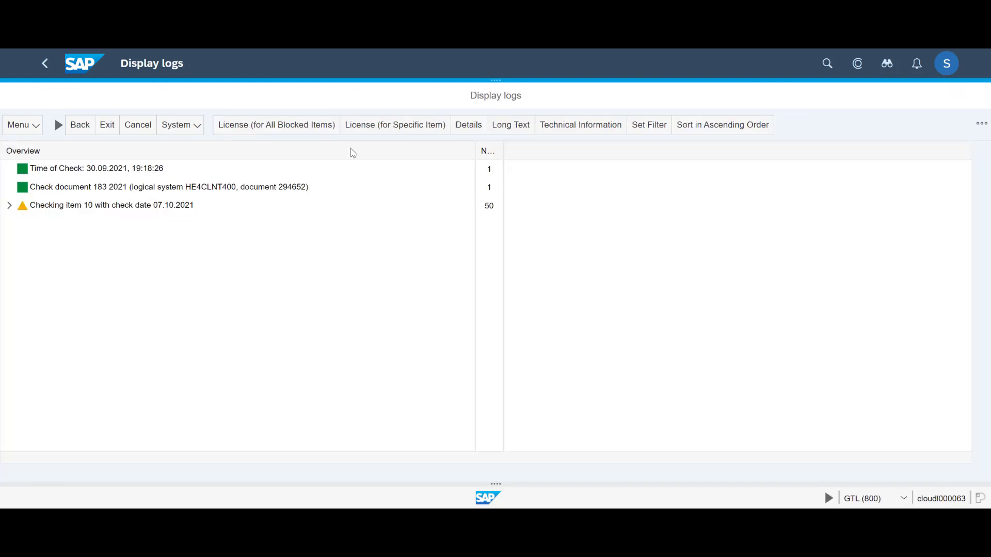
click(9, 206)
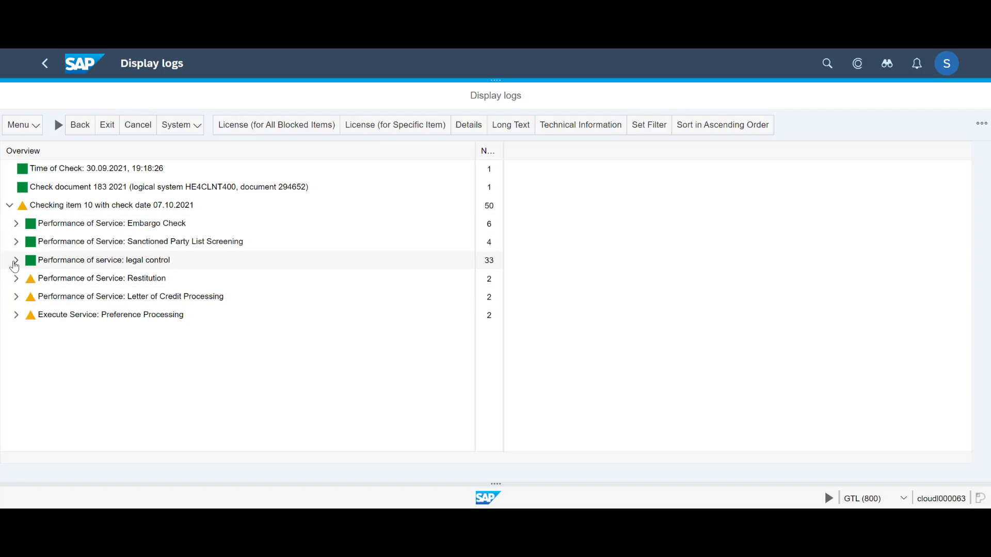
click(16, 260)
click(24, 335)
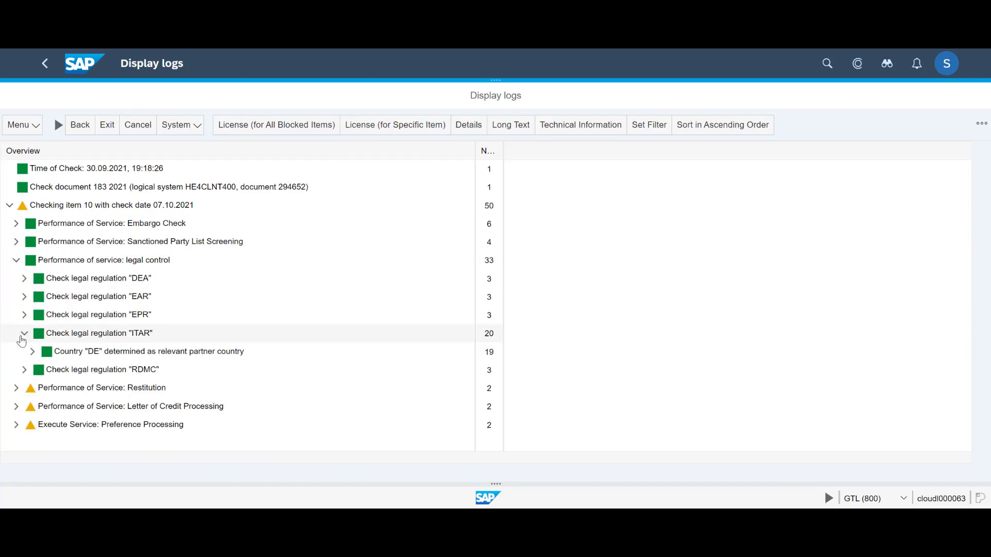
click(32, 353)
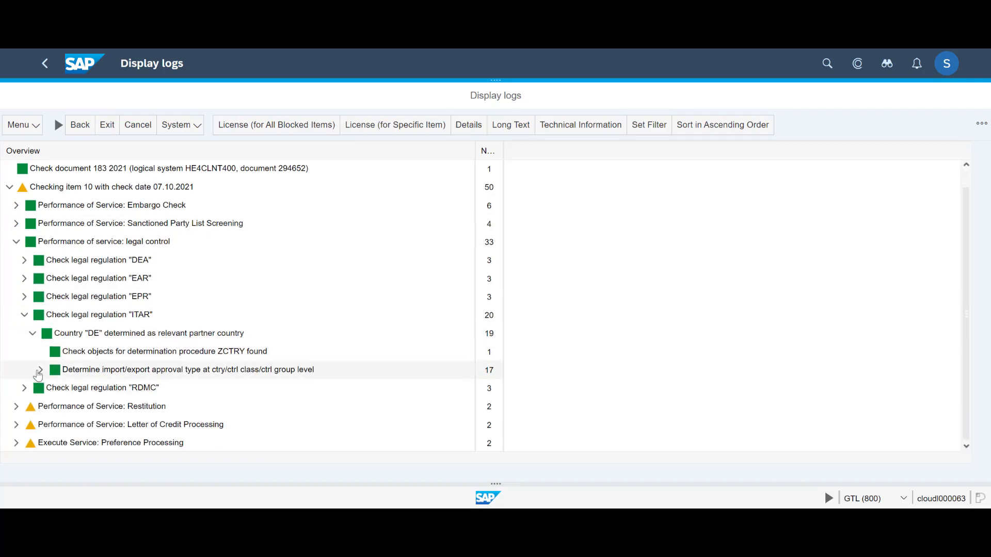
click(40, 370)
click(49, 372)
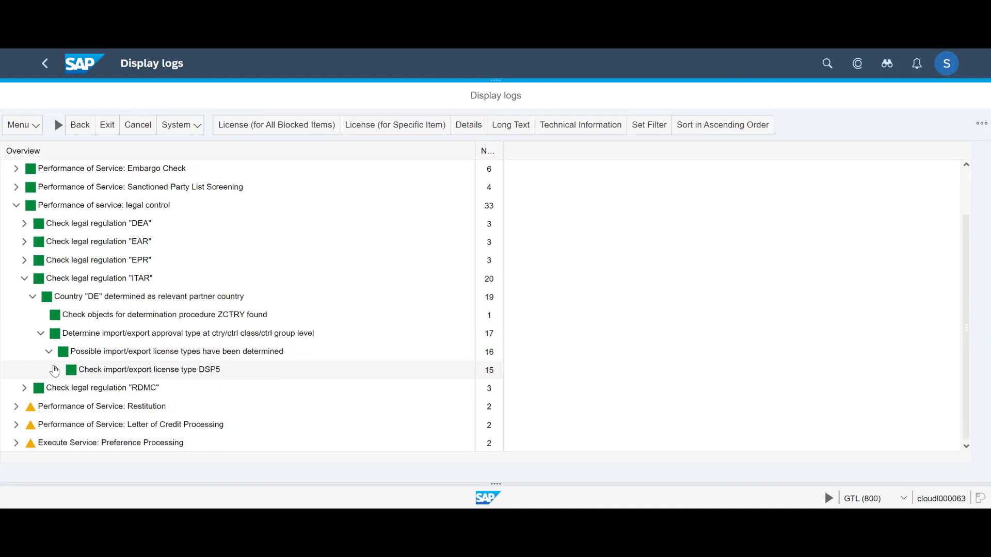
click(57, 370)
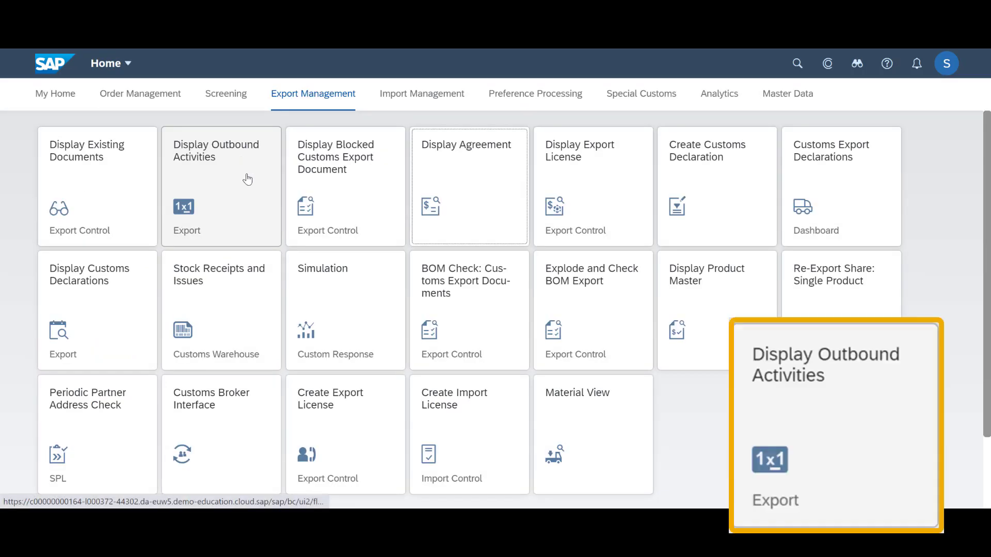
click(245, 178)
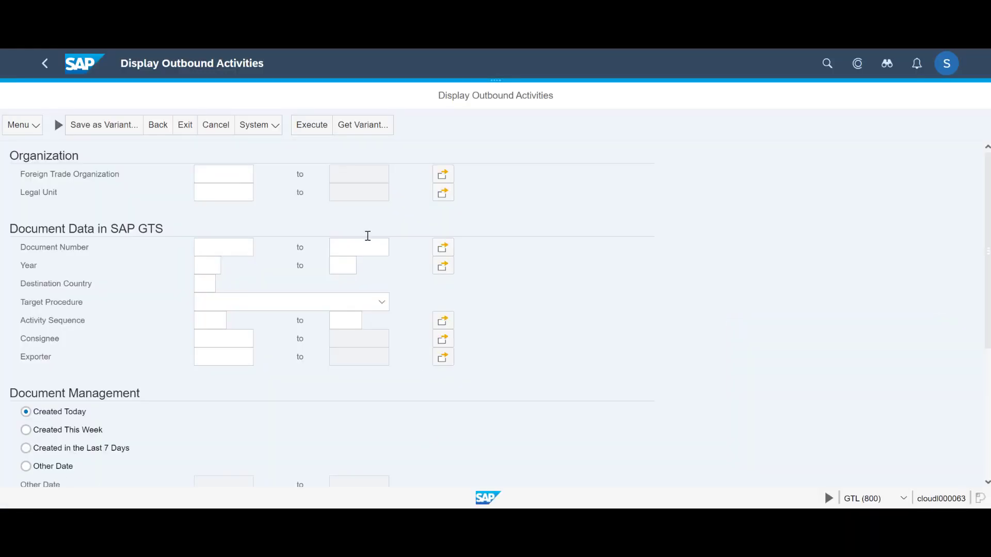
click(305, 127)
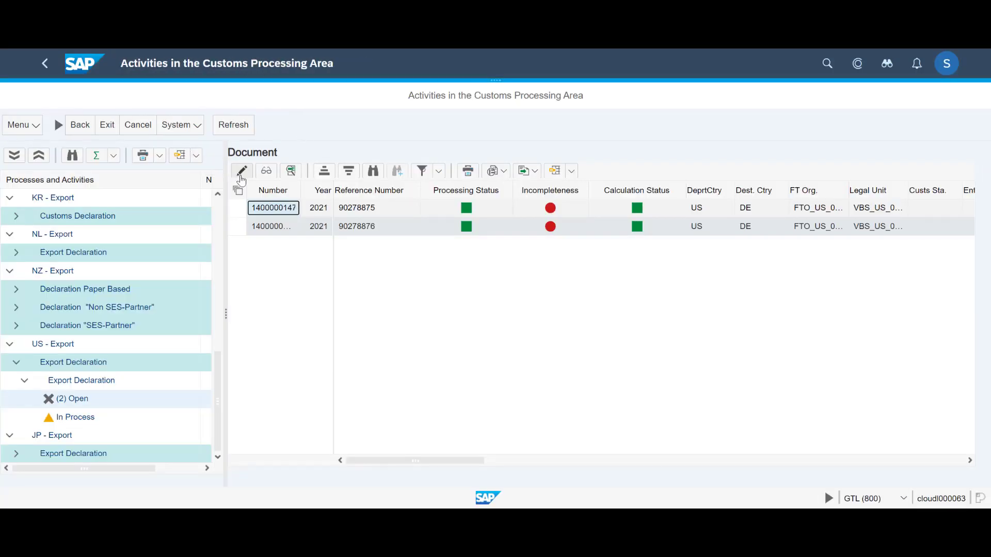
click(376, 226)
click(263, 226)
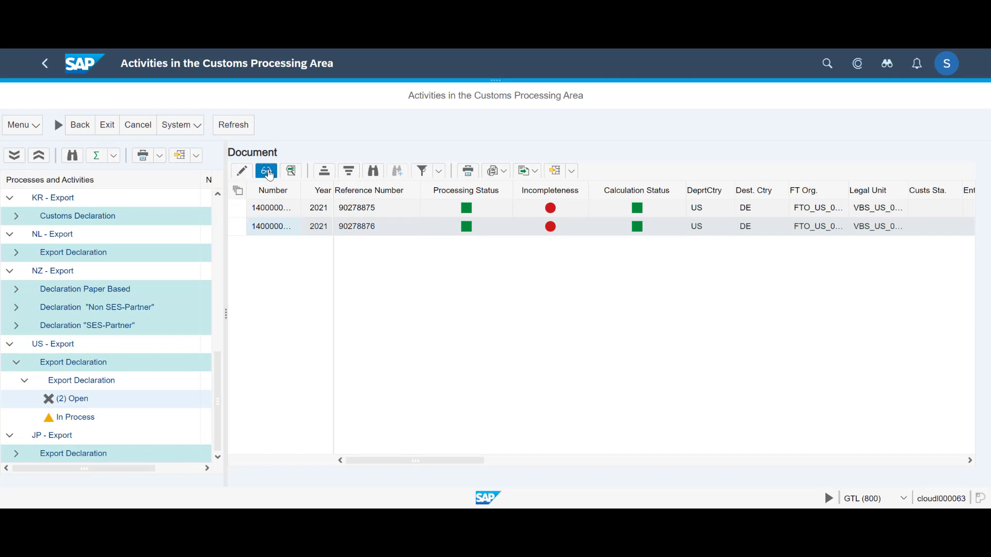
click(268, 171)
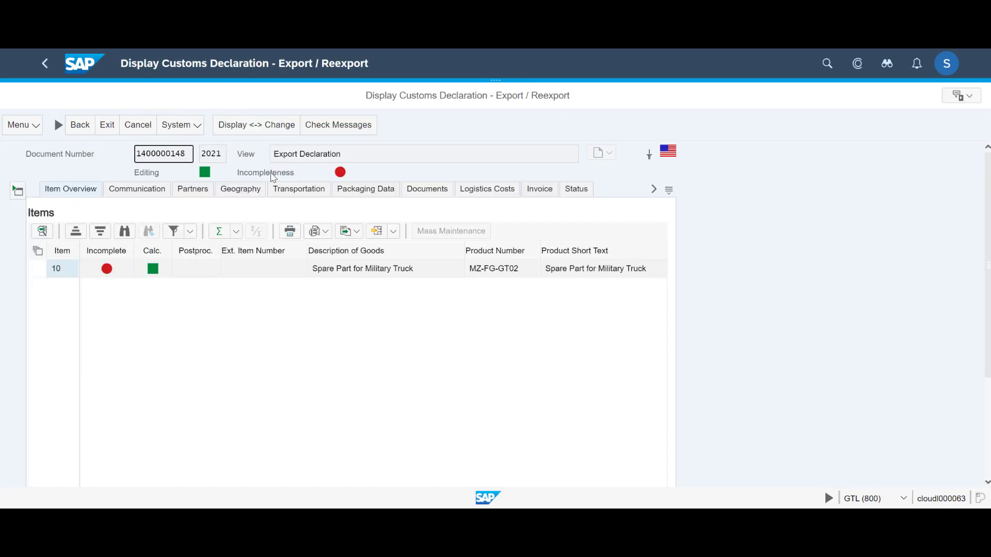
Preview the certificate of origin printout among the declaration's output messages
click(137, 189)
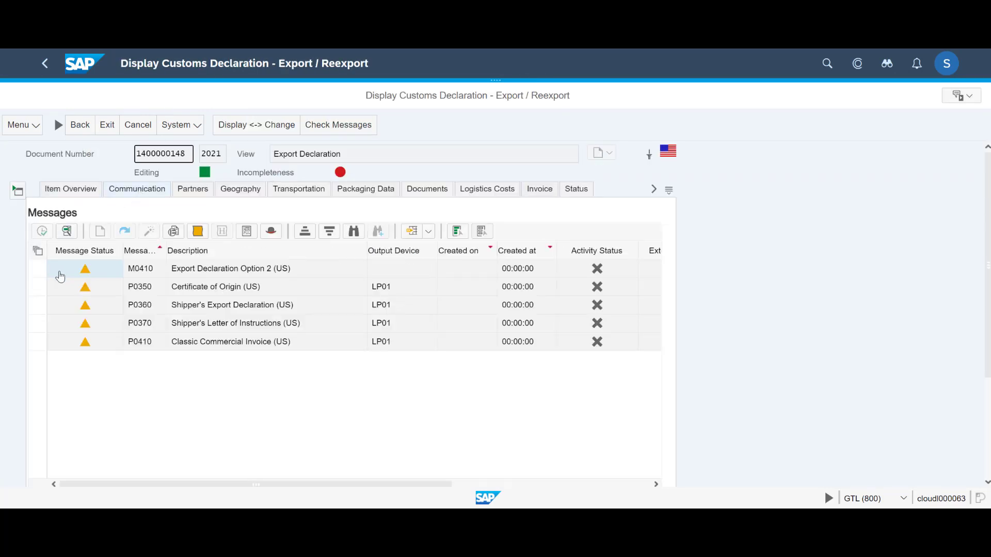
click(38, 284)
click(174, 232)
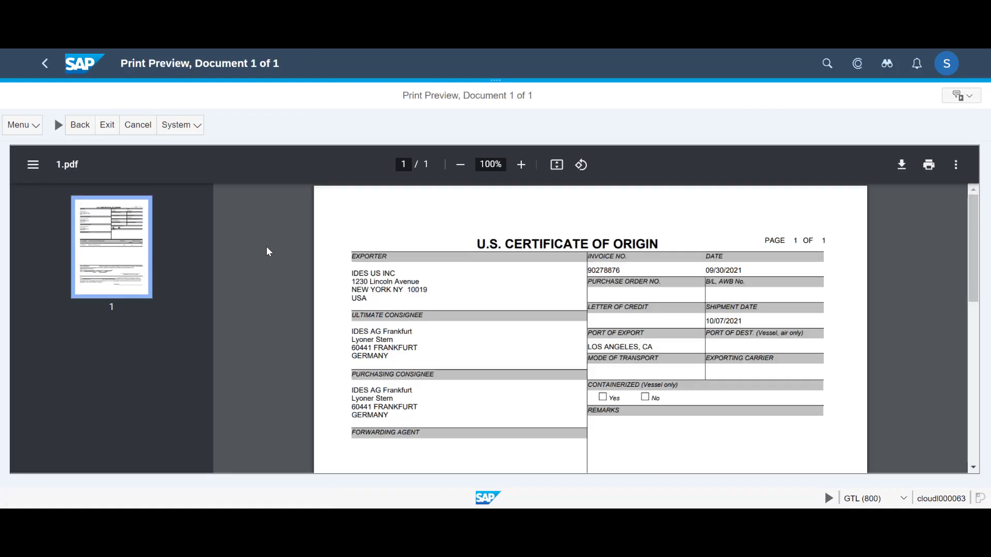
scroll(338, 289, down, 10)
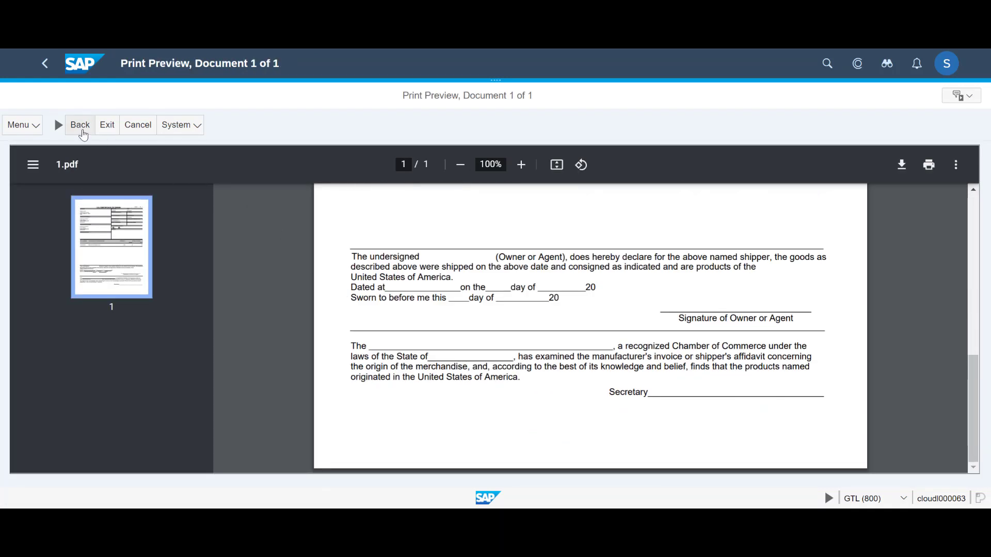
click(82, 129)
Preview the Shipper's Export Declaration printout (P0360)
click(39, 306)
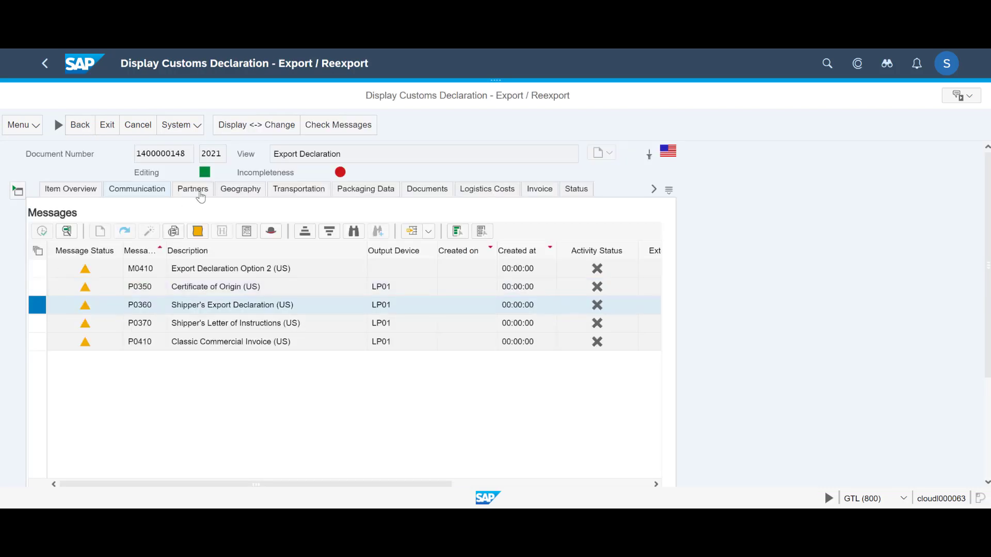
click(173, 232)
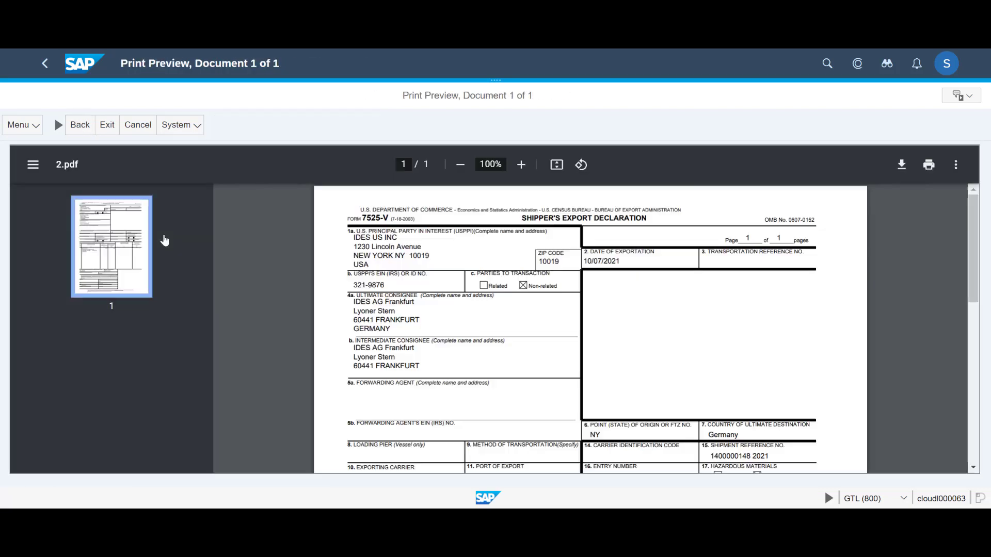
scroll(482, 360, down, 10)
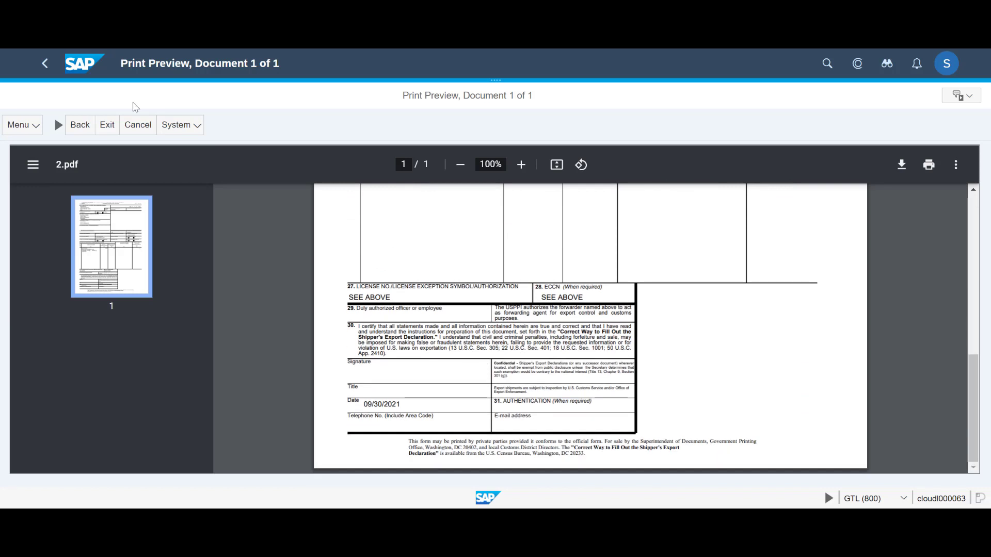
click(137, 125)
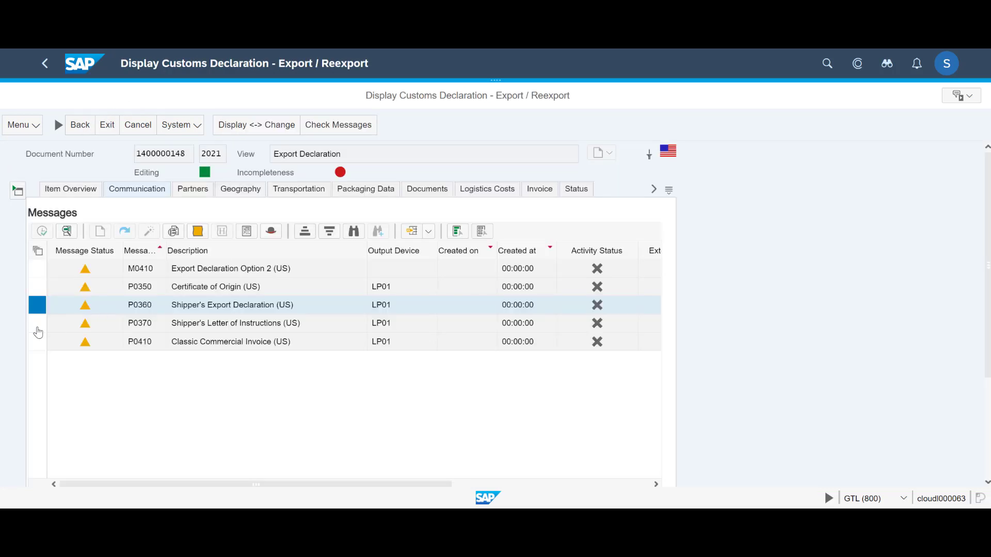
Preview the Shipper's Letter of Instructions printout (P0370)
click(39, 327)
click(174, 232)
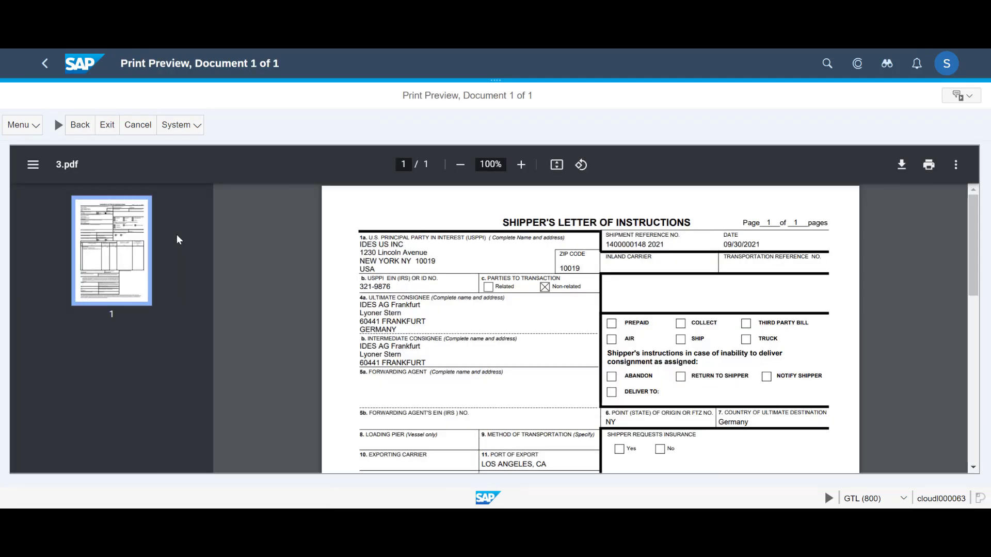
scroll(552, 306, down, 10)
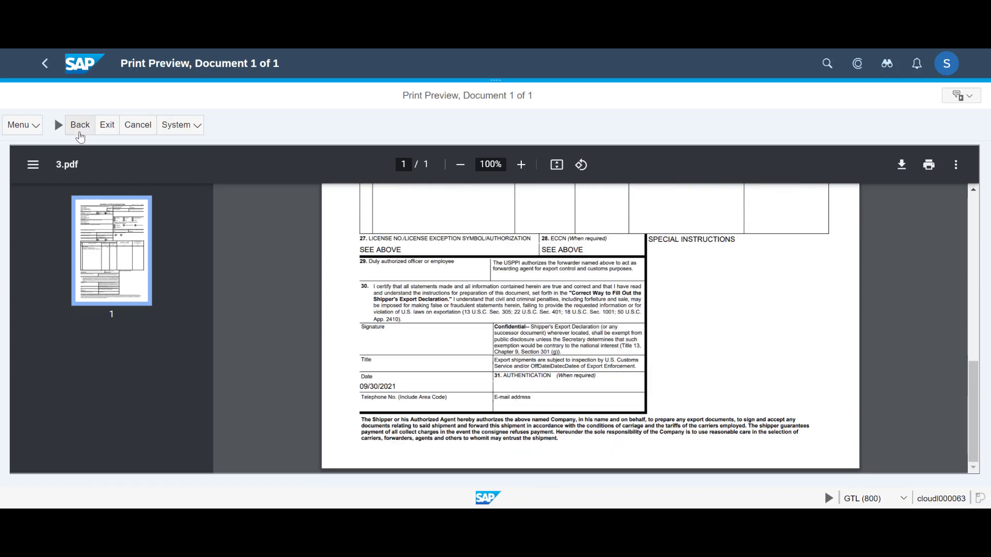
Fill in the new order's header with the sold-to and ship-to customer and customer reference
click(79, 127)
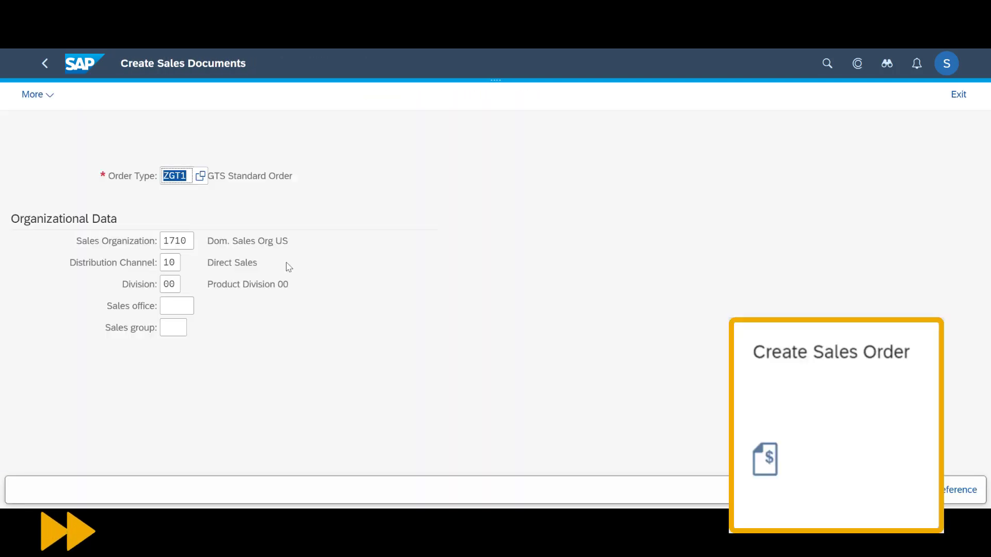
key(Return)
text(DEC)
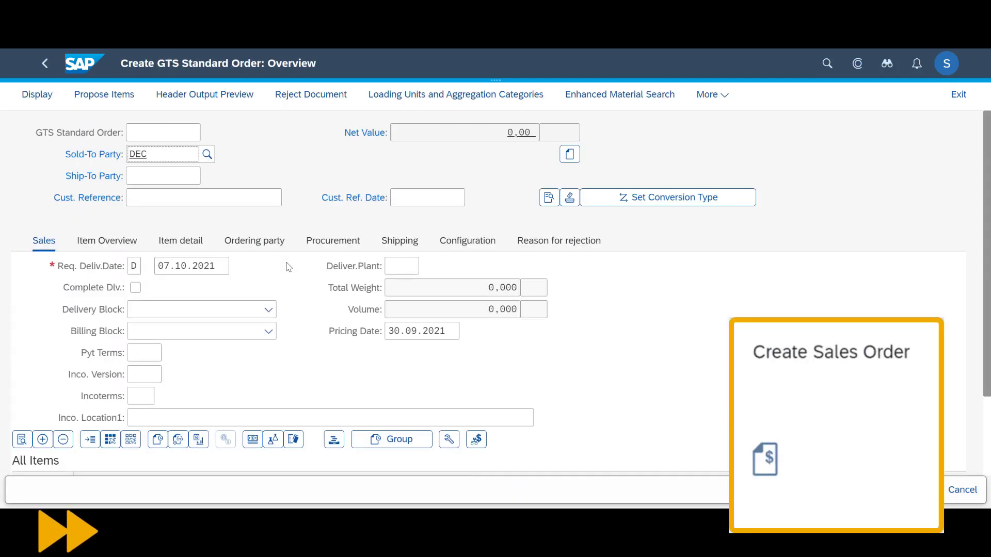
text(U-GT02)
key(Tab)
text(DECU-)
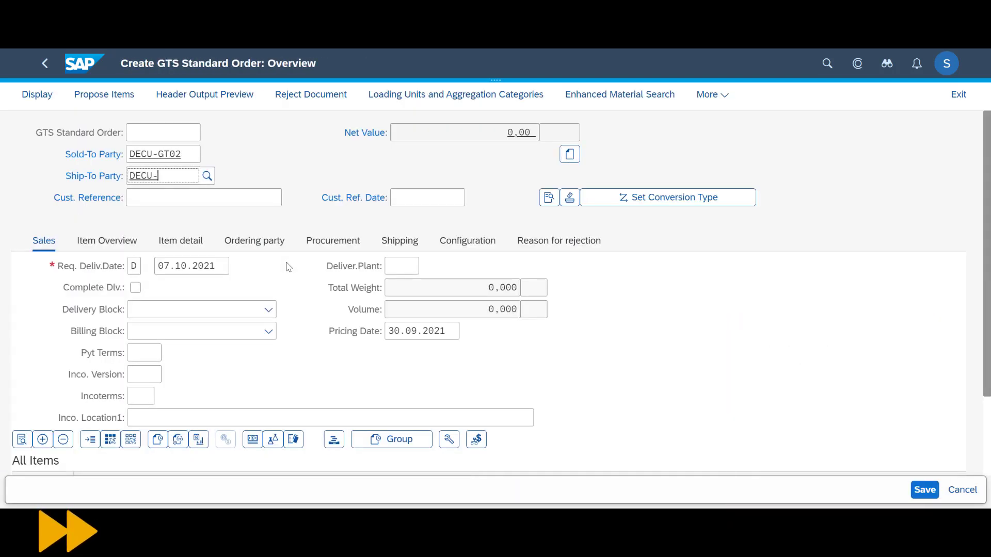
text(GT02)
key(Tab)
text(ITAR3)
key(Tab)
Add item MZ-FG-GT03 with quantity 2 and save the standard order
key(Return)
text(MZ)
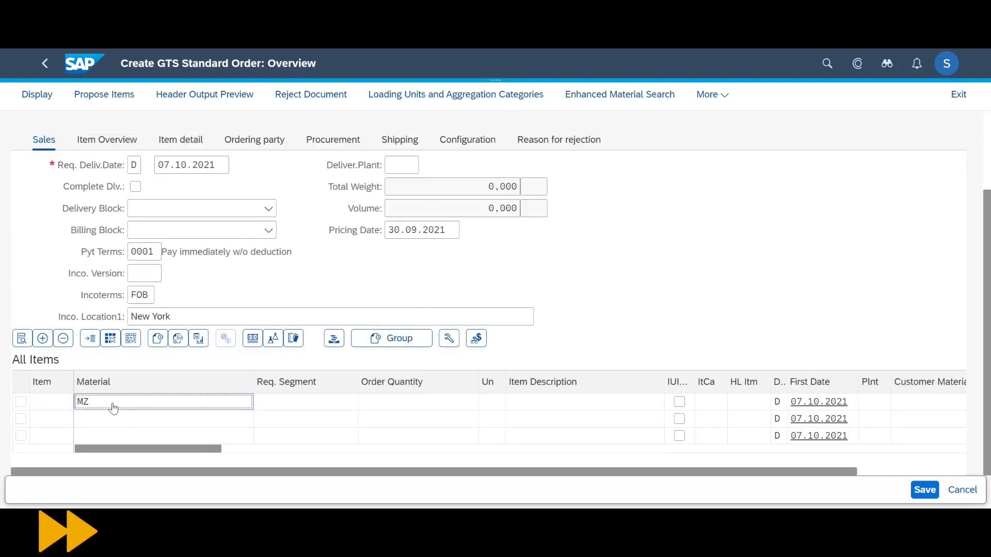
text(-FG-GT03)
key(Tab)
key(Tab)
text(2)
key(Return)
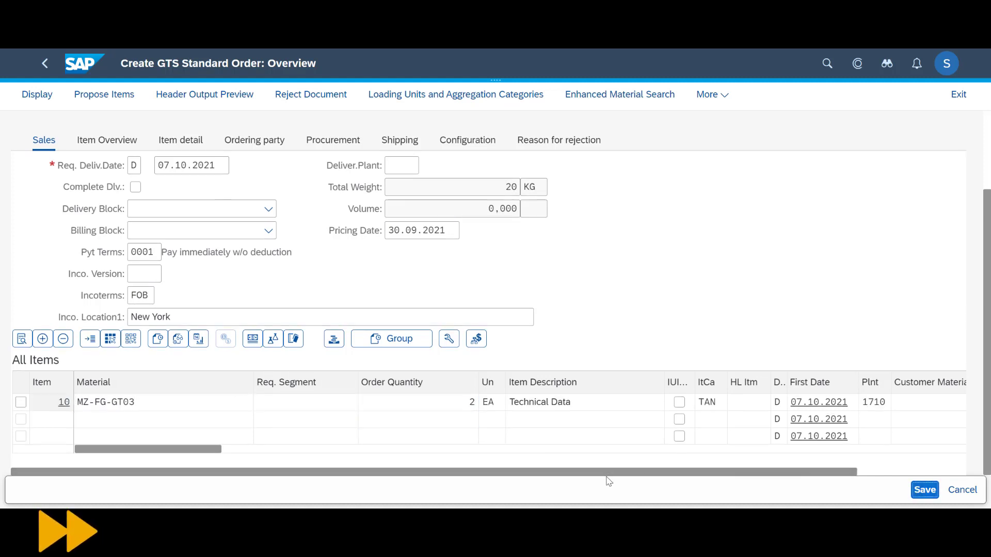
key(ctrl+s)
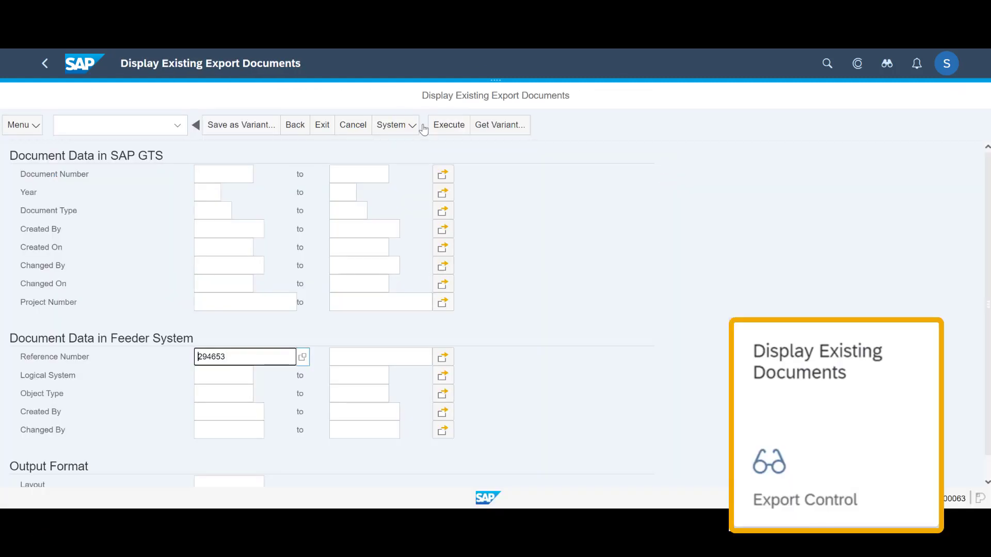
Find the order's export document and expand its check log to the ITAR approval type determination for DE
click(439, 126)
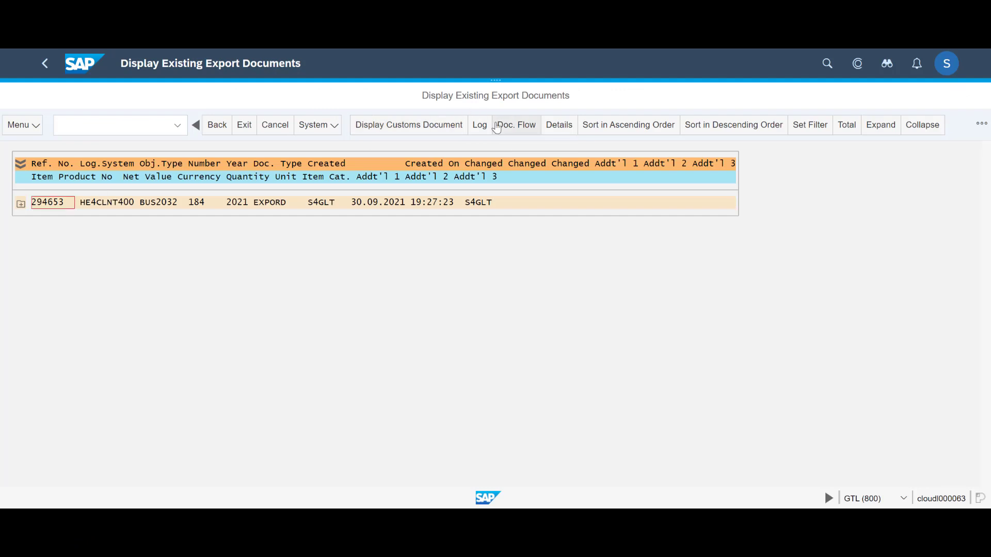
click(479, 125)
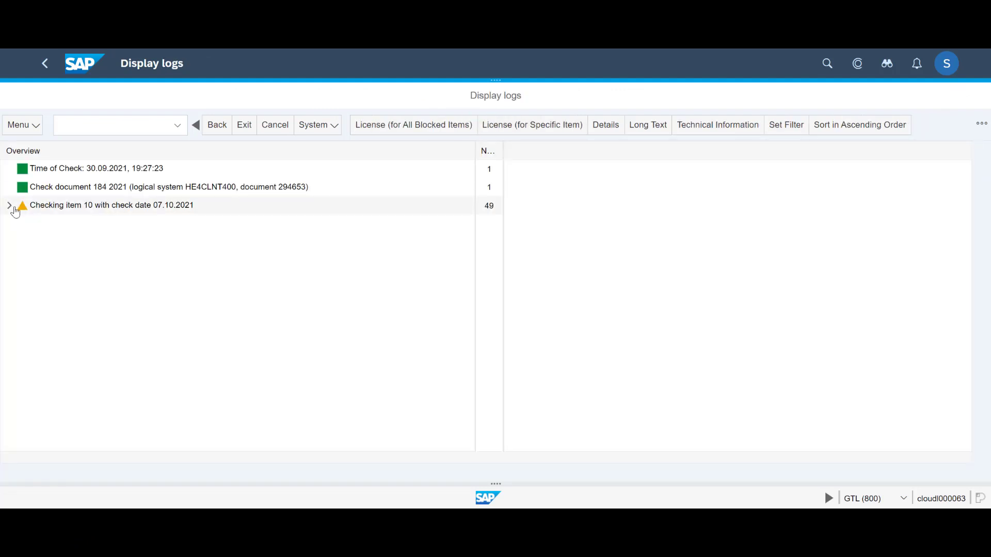
click(9, 206)
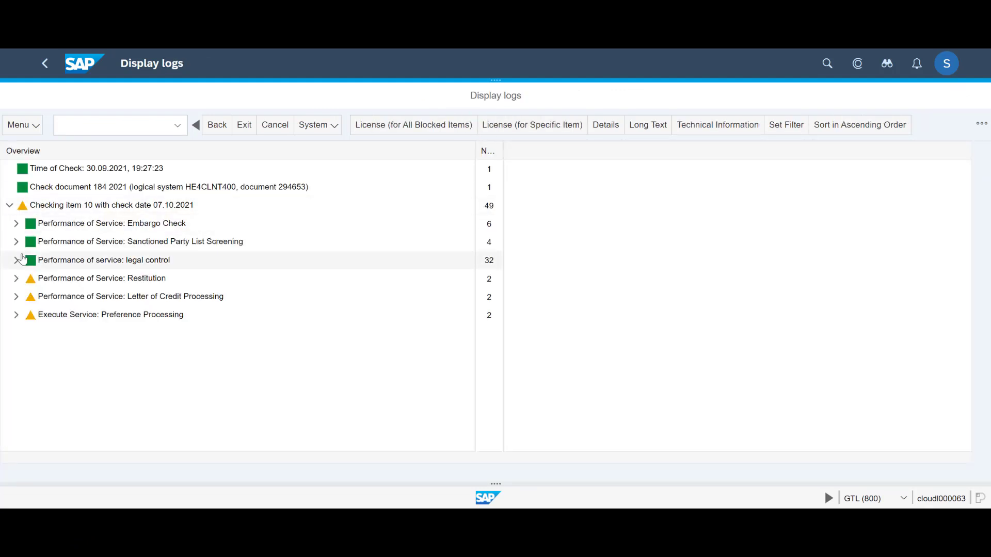
click(22, 260)
click(23, 334)
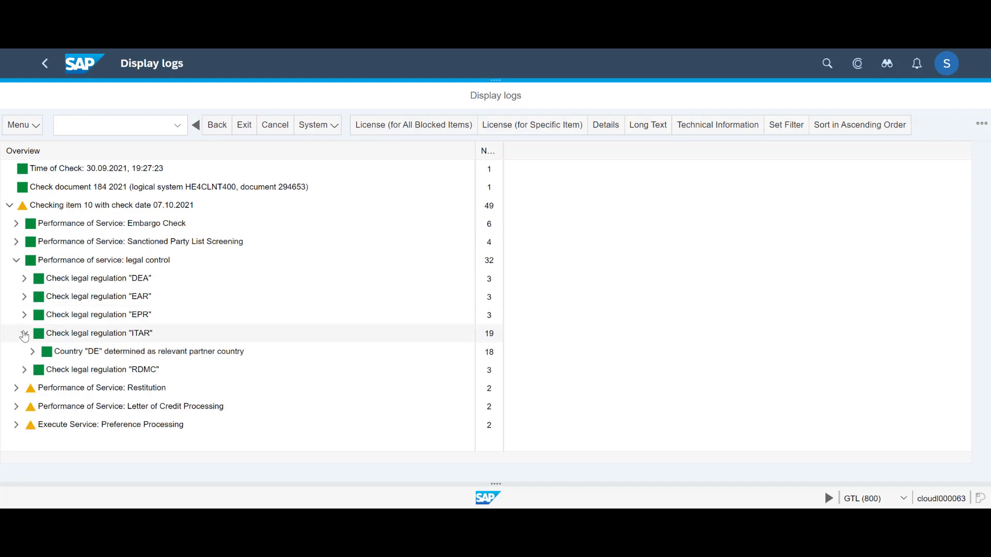
click(31, 351)
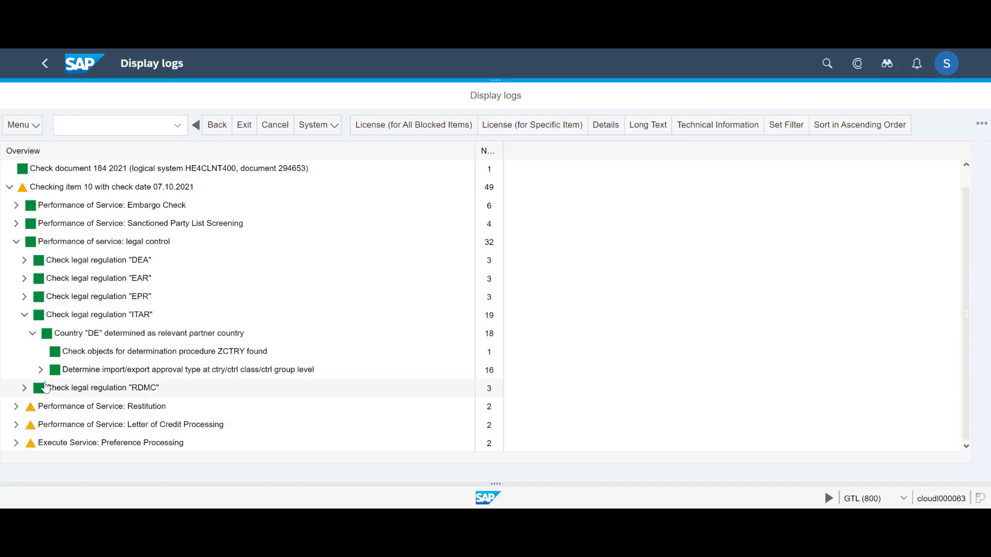
click(40, 370)
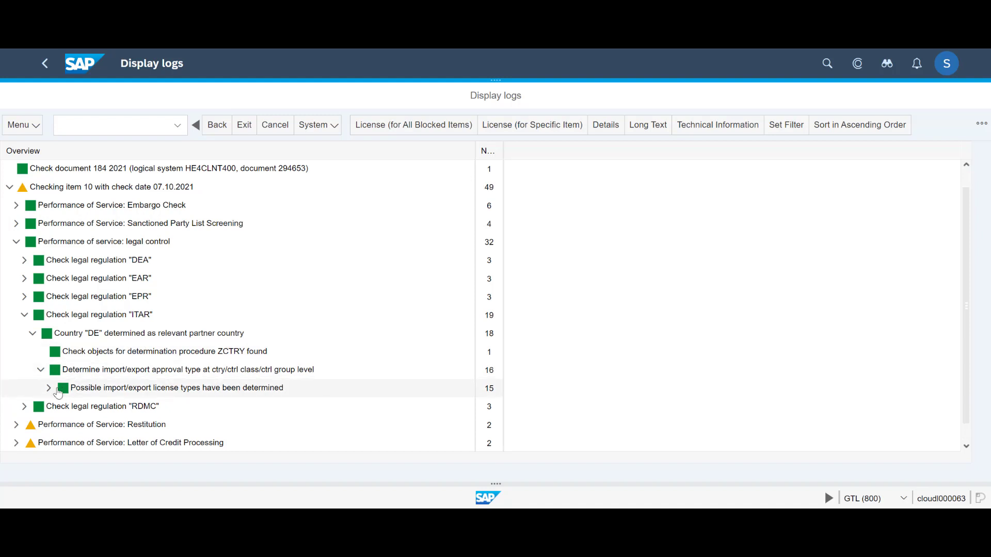
Expand the MLA license type check down to the agreement check and its selection criteria
click(49, 389)
click(57, 388)
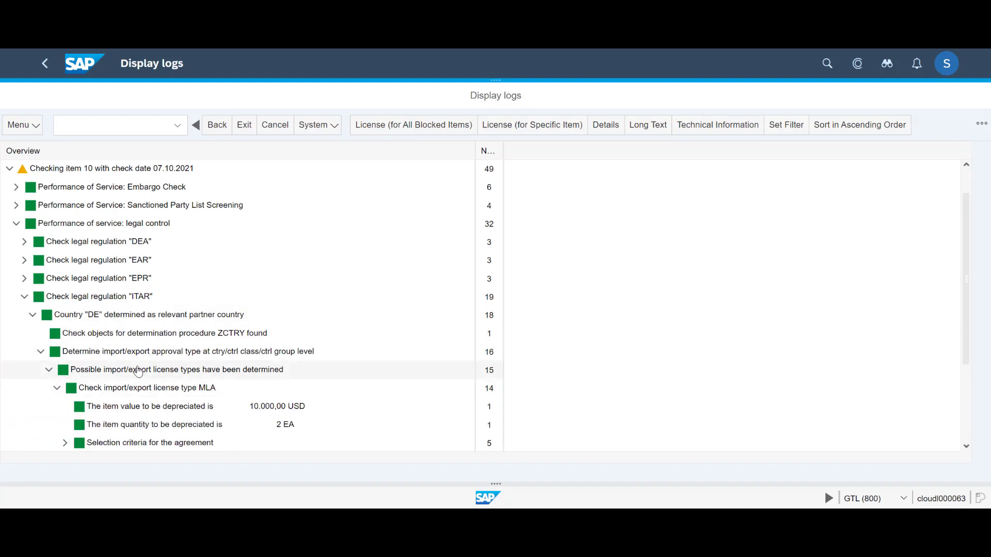
scroll(138, 371, down, 2)
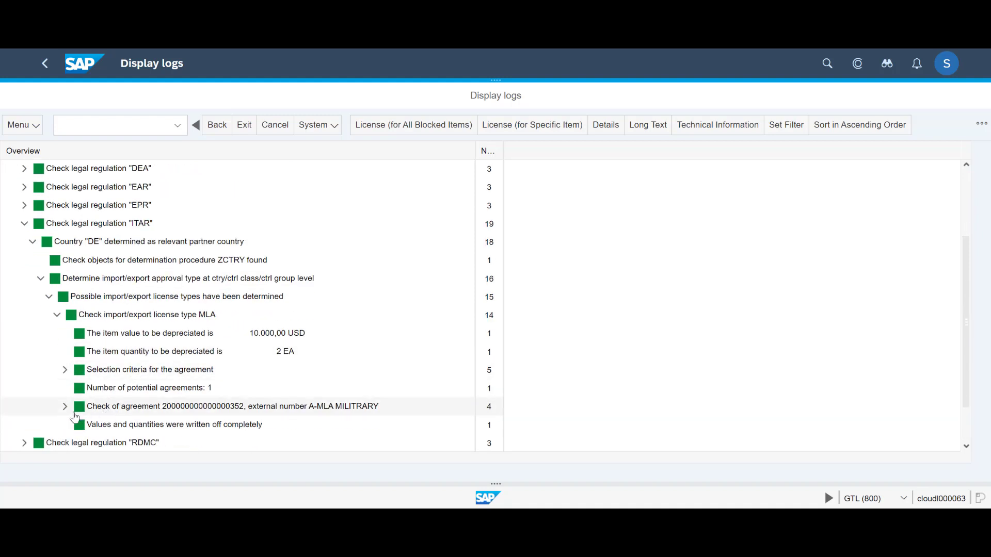
click(65, 406)
scroll(65, 361, down, 2)
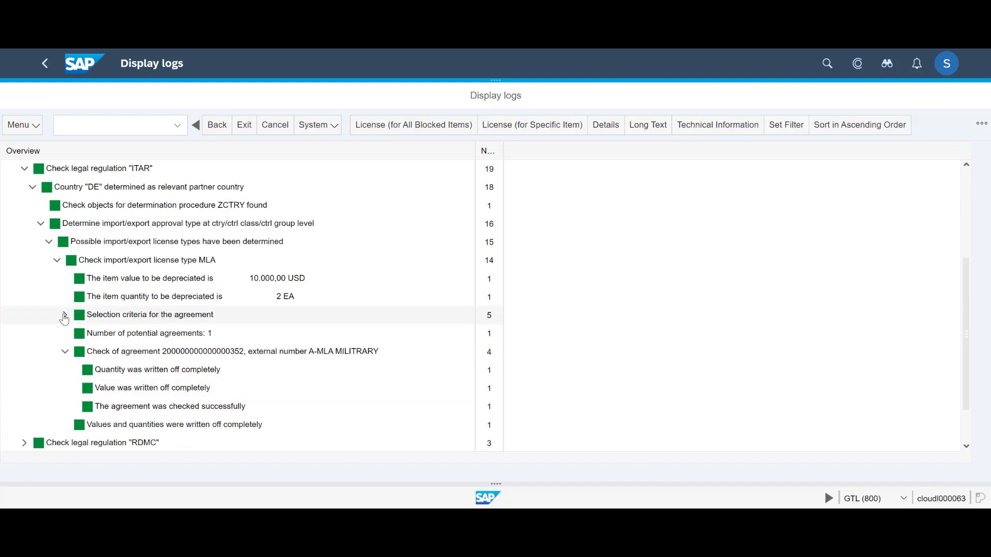
click(65, 315)
scroll(65, 320, down, 3)
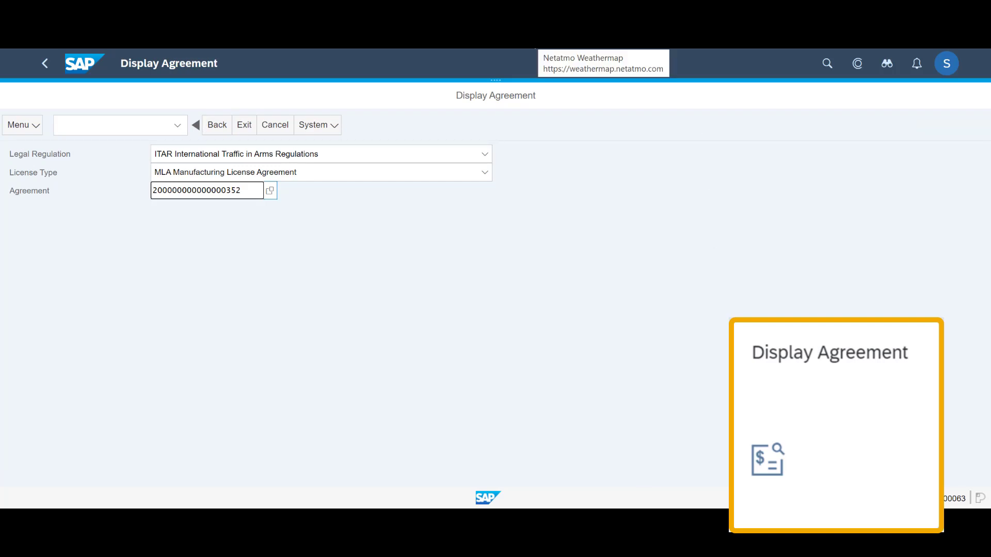
Display agreement A-MLA MILITARY and list its assigned documents: three MZ-FG-GT03 items at 10.000,00 USD each
key(Return)
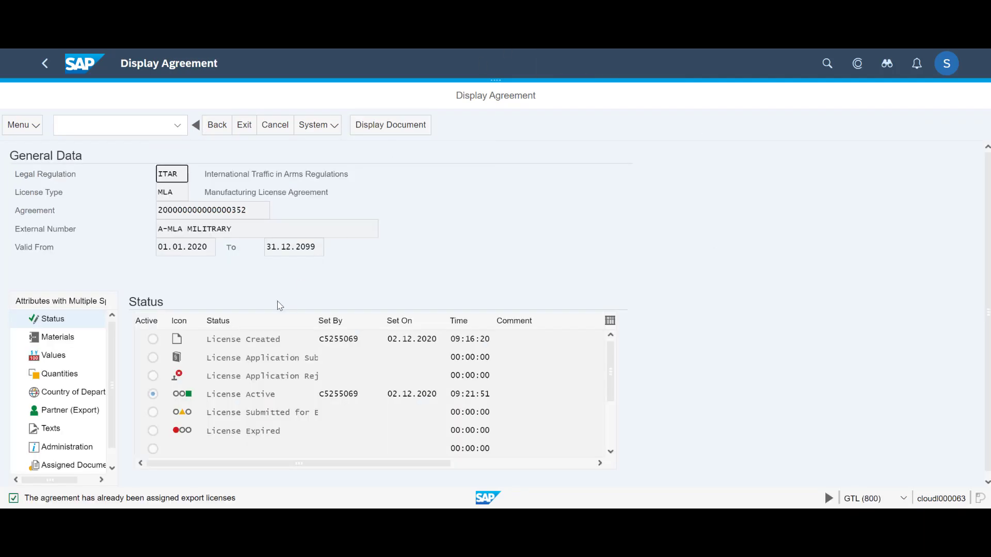
scroll(114, 403, down, 1)
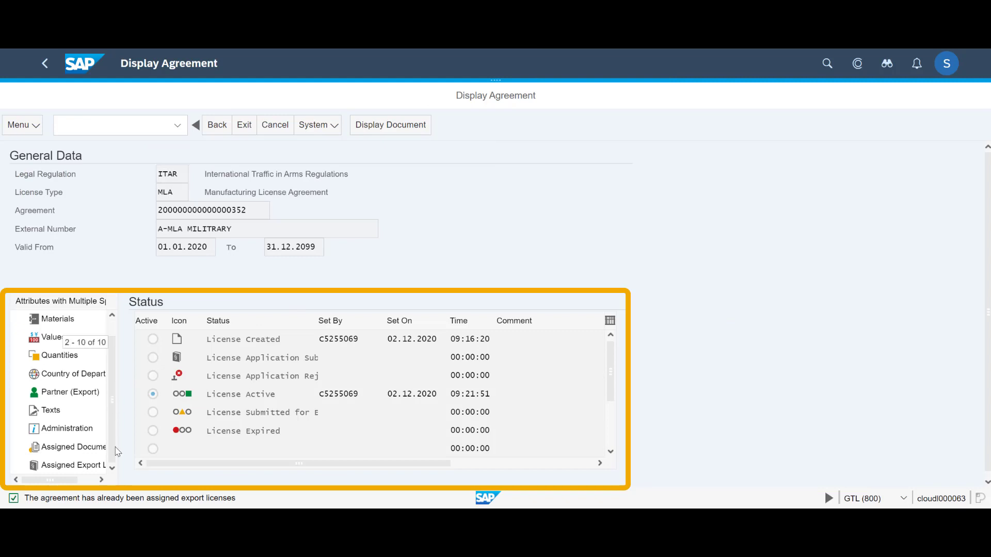
click(81, 453)
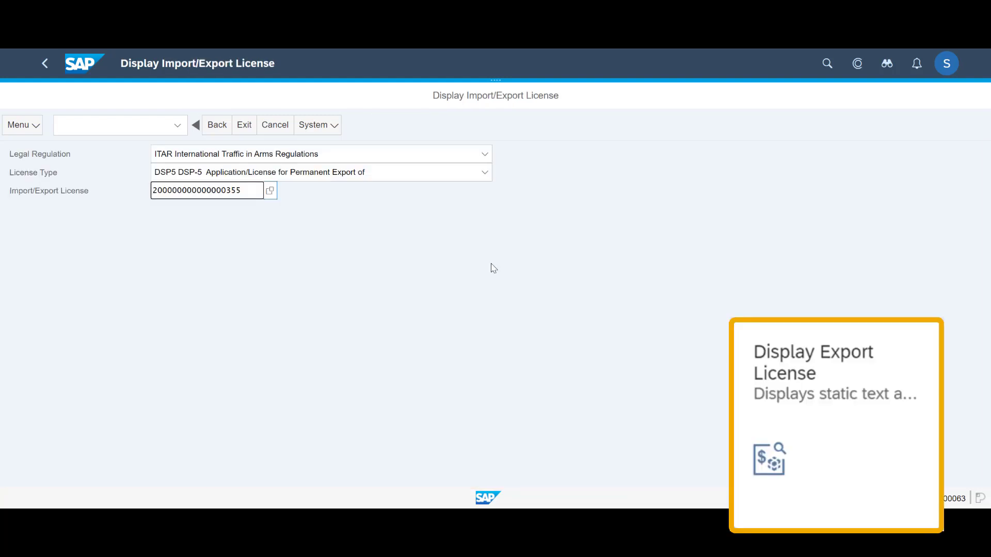
Display license L-DSP5-PARTS01 and list its five assigned MZ-FG-GT02 documents at 4.000,00 USD each
key(Return)
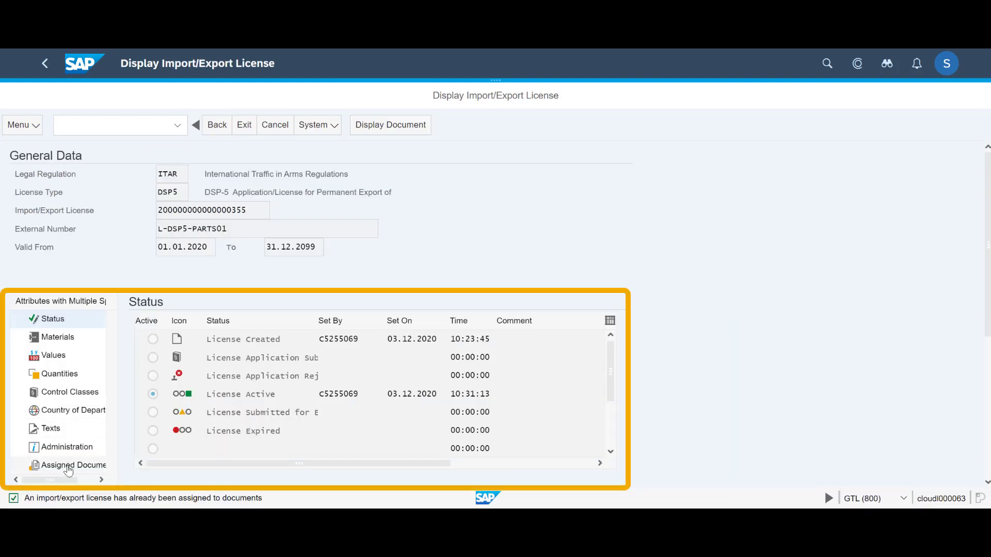
click(64, 466)
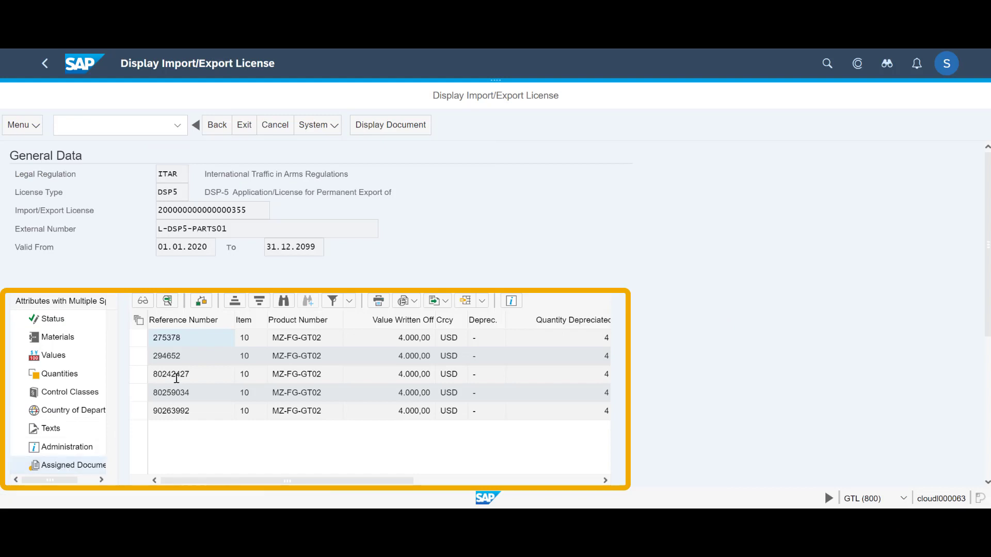